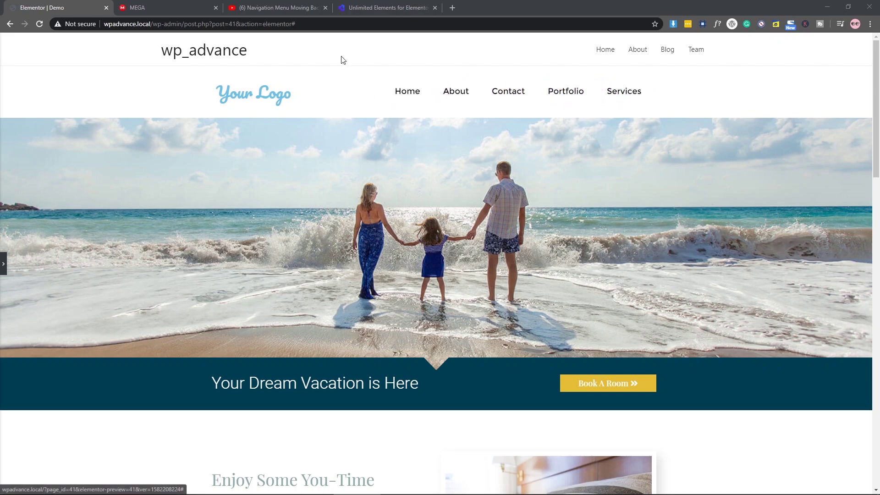
- Play the moving-background menu tutorial video on YouTube, then return to the Elementor demo tab
{"action": "left_click", "coordinate": [302, 3]}
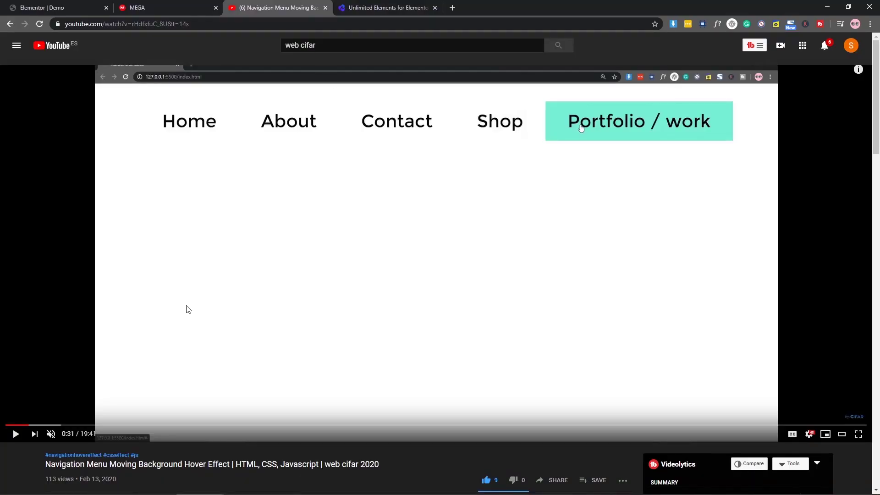
{"action": "left_click", "coordinate": [333, 296]}
{"action": "scroll", "coordinate": [281, 362], "scroll_direction": "down", "scroll_amount": 1}
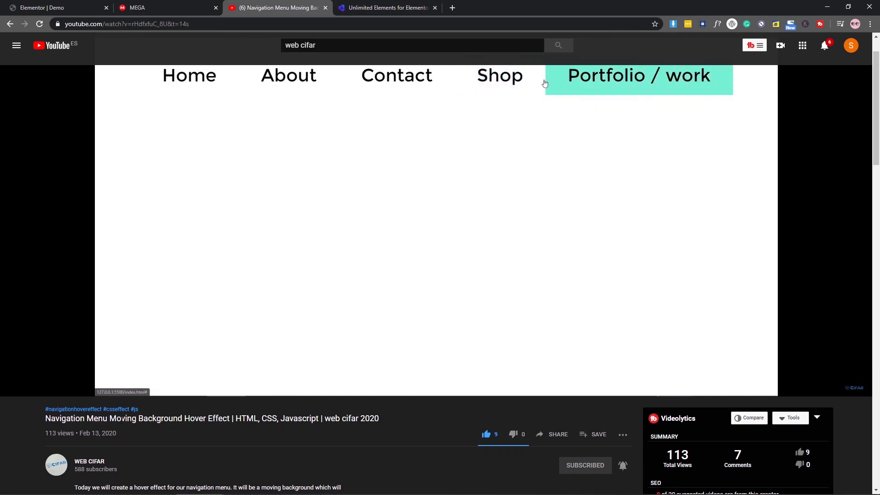
{"action": "left_click_drag", "start_coordinate": [109, 419], "coordinate": [312, 418]}
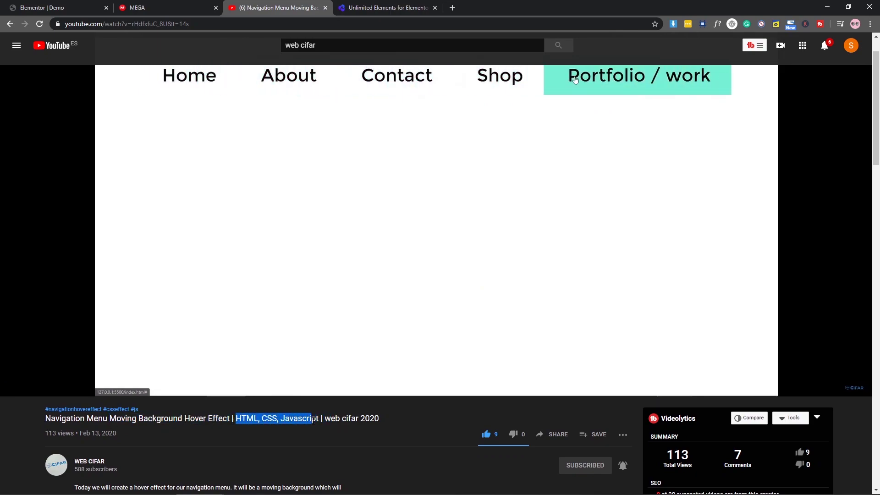
{"action": "left_click", "coordinate": [358, 235]}
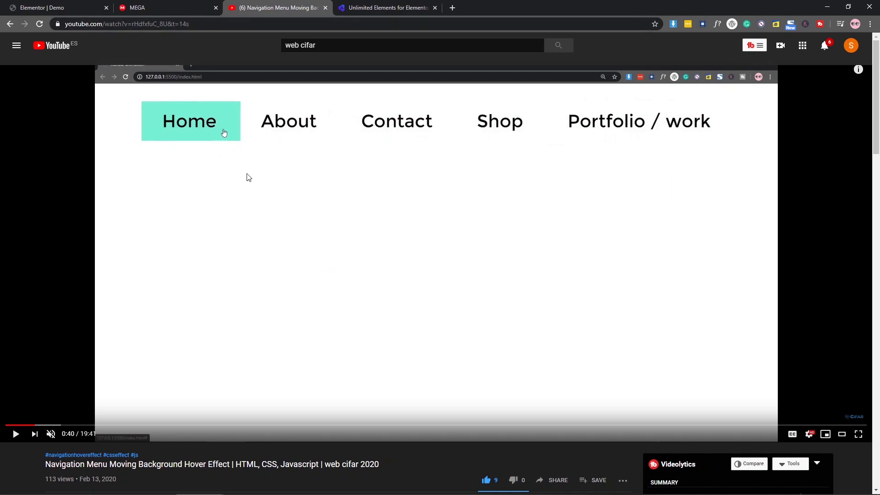
{"action": "left_click", "coordinate": [87, 7]}
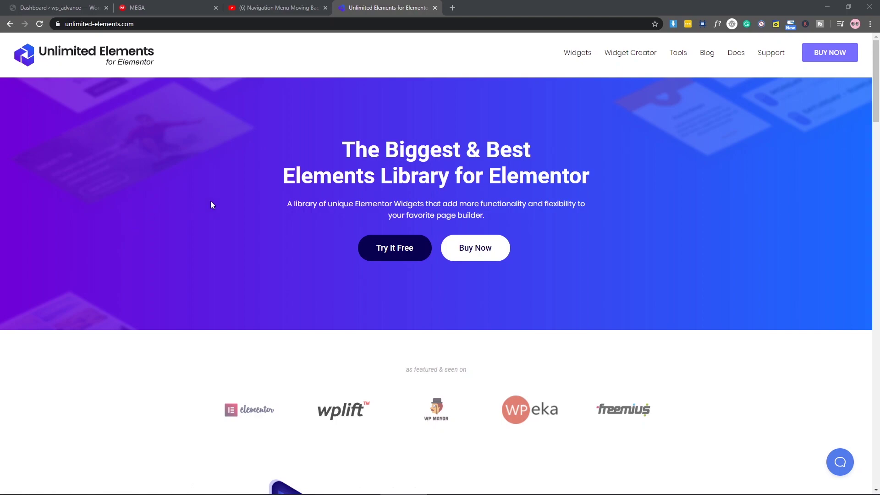
{"action": "scroll", "coordinate": [212, 204], "scroll_direction": "down", "scroll_amount": 3}
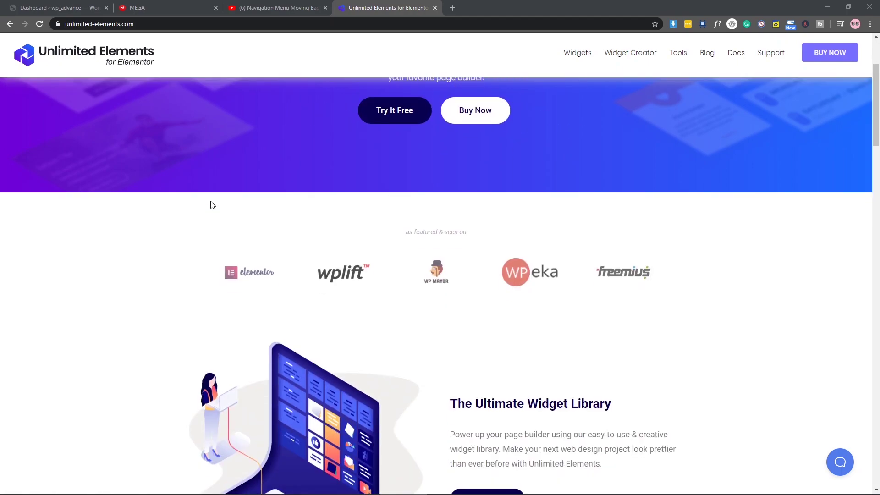
{"action": "scroll", "coordinate": [211, 204], "scroll_direction": "up", "scroll_amount": 3}
{"action": "scroll", "coordinate": [211, 204], "scroll_direction": "down", "scroll_amount": 3}
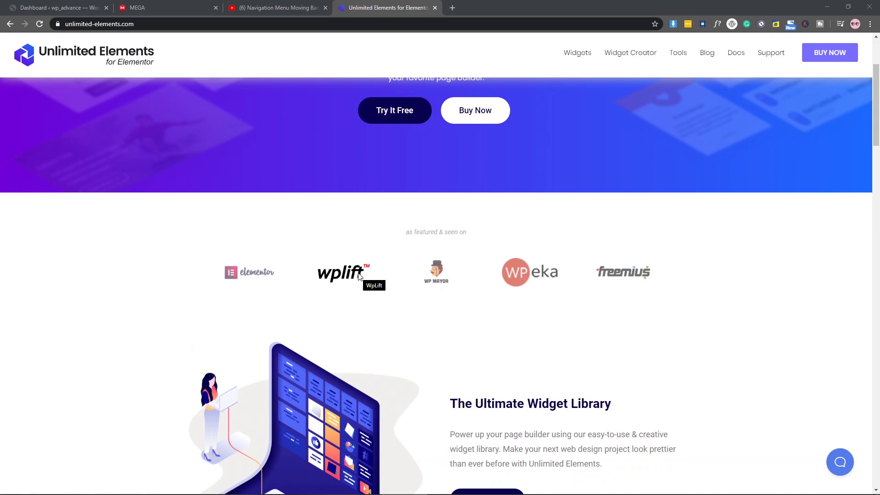
{"action": "scroll", "coordinate": [358, 276], "scroll_direction": "up", "scroll_amount": 3}
{"action": "left_click", "coordinate": [578, 53]}
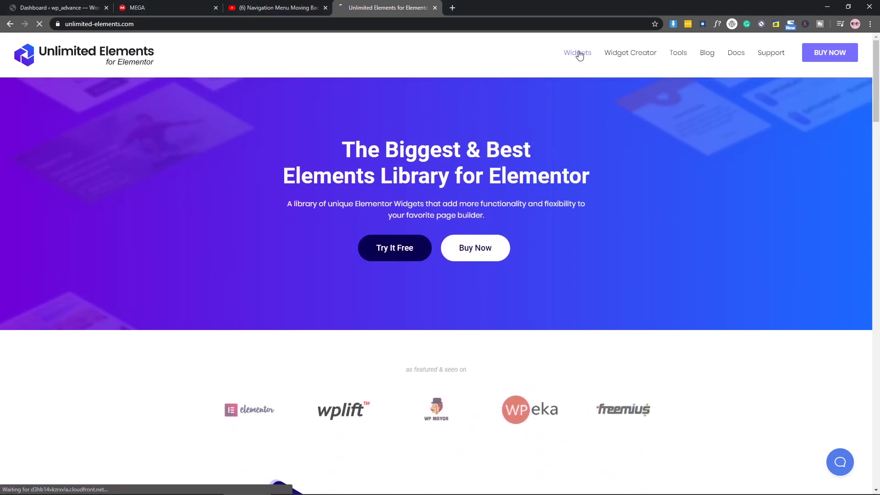
{"action": "scroll", "coordinate": [211, 208], "scroll_direction": "down", "scroll_amount": 3}
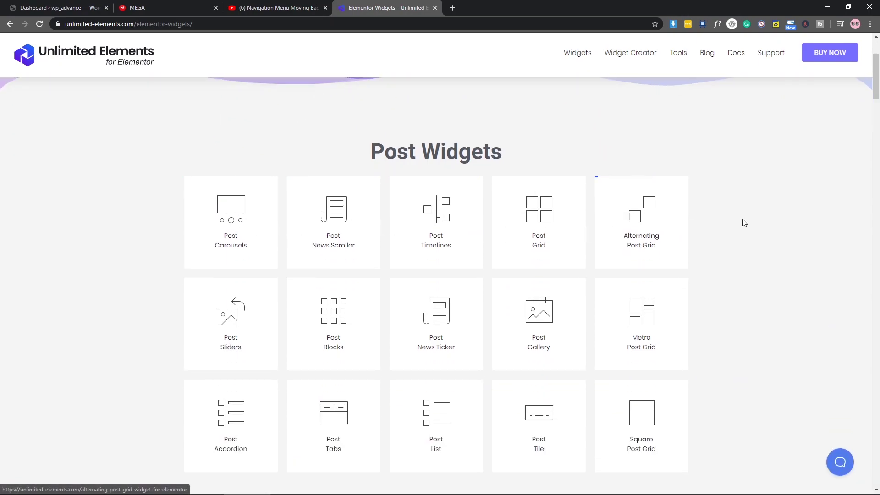
{"action": "scroll", "coordinate": [743, 223], "scroll_direction": "down", "scroll_amount": 7}
{"action": "scroll", "coordinate": [743, 223], "scroll_direction": "down", "scroll_amount": 18}
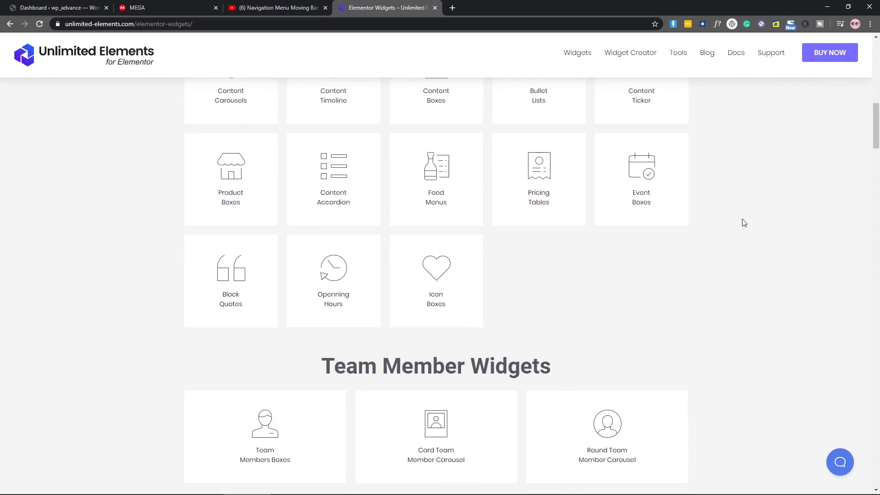
{"action": "scroll", "coordinate": [743, 223], "scroll_direction": "down", "scroll_amount": 9}
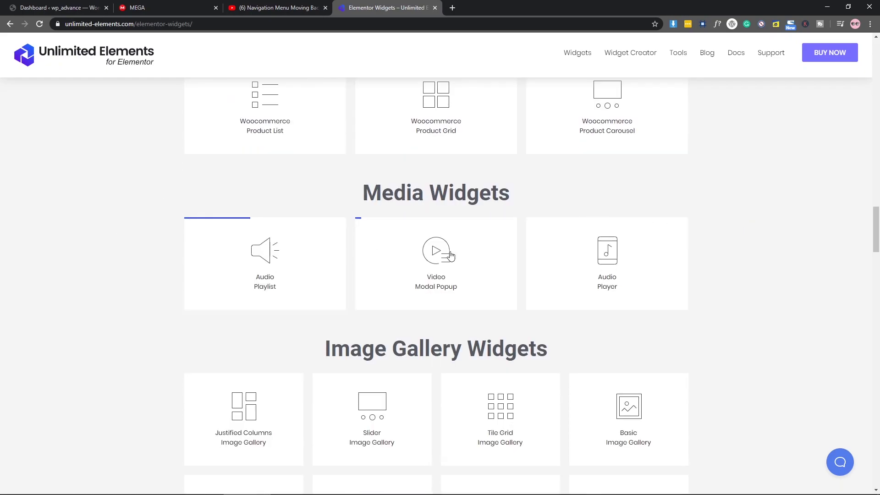
{"action": "scroll", "coordinate": [718, 273], "scroll_direction": "down", "scroll_amount": 4}
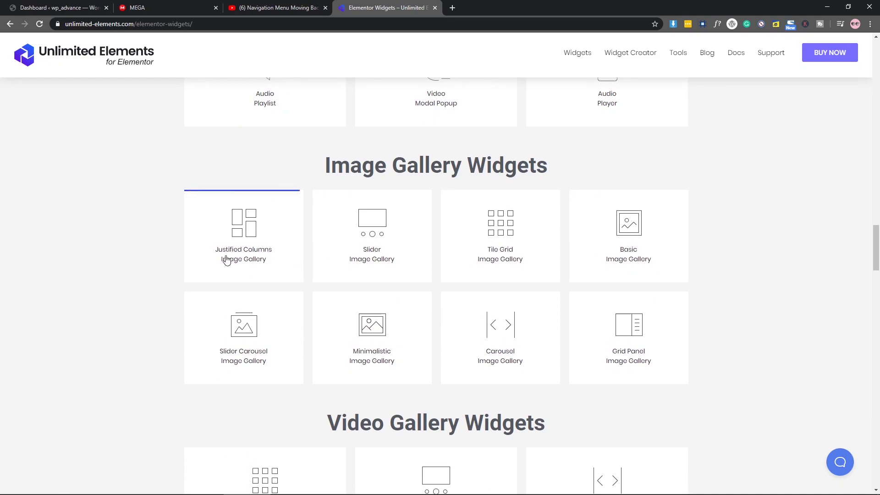
{"action": "scroll", "coordinate": [775, 327], "scroll_direction": "down", "scroll_amount": 5}
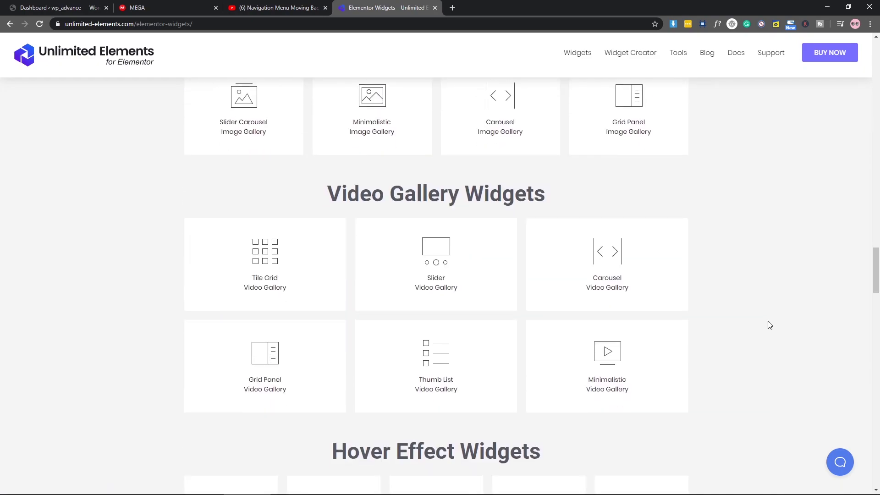
{"action": "scroll", "coordinate": [269, 285], "scroll_direction": "down", "scroll_amount": 3}
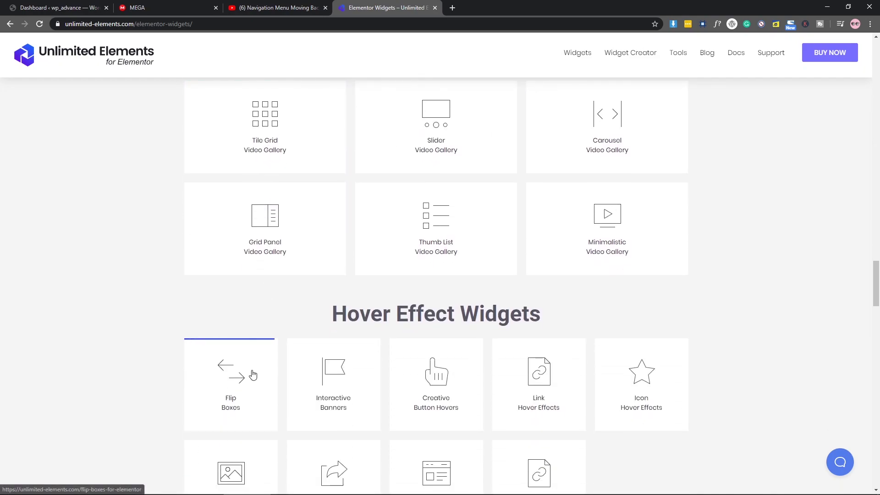
{"action": "scroll", "coordinate": [756, 339], "scroll_direction": "down", "scroll_amount": 4}
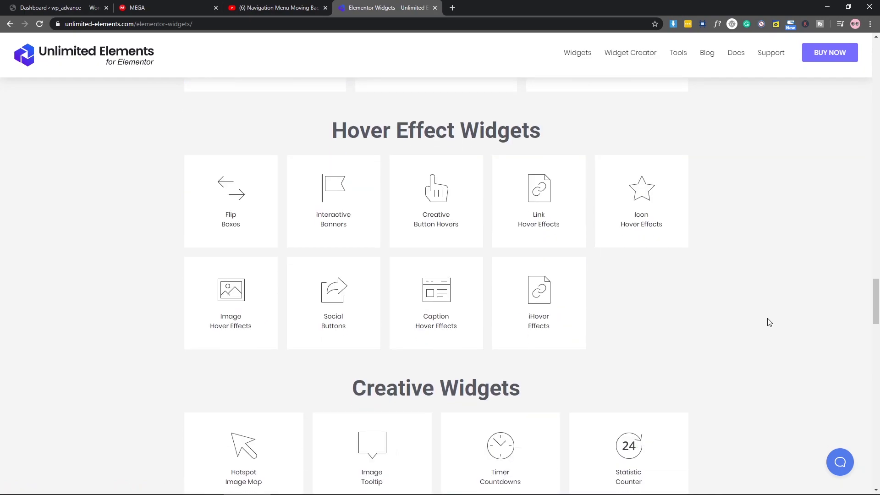
{"action": "scroll", "coordinate": [769, 322], "scroll_direction": "down", "scroll_amount": 4}
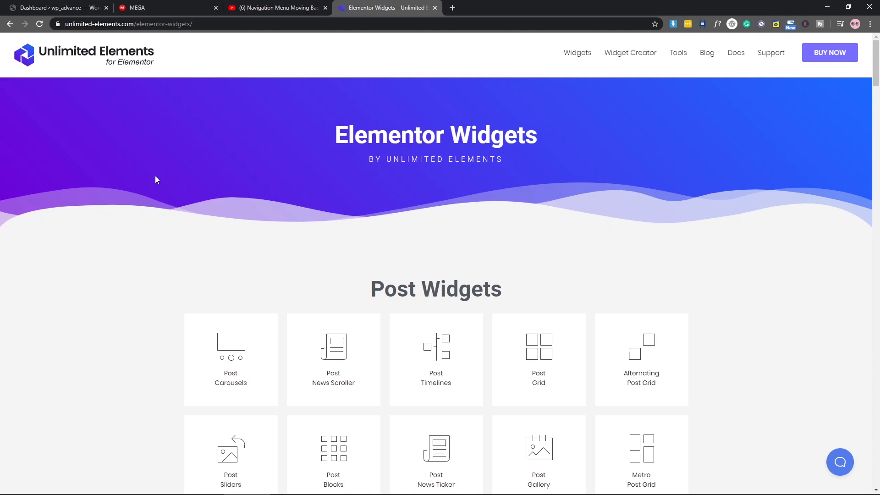
{"action": "left_click", "coordinate": [133, 63]}
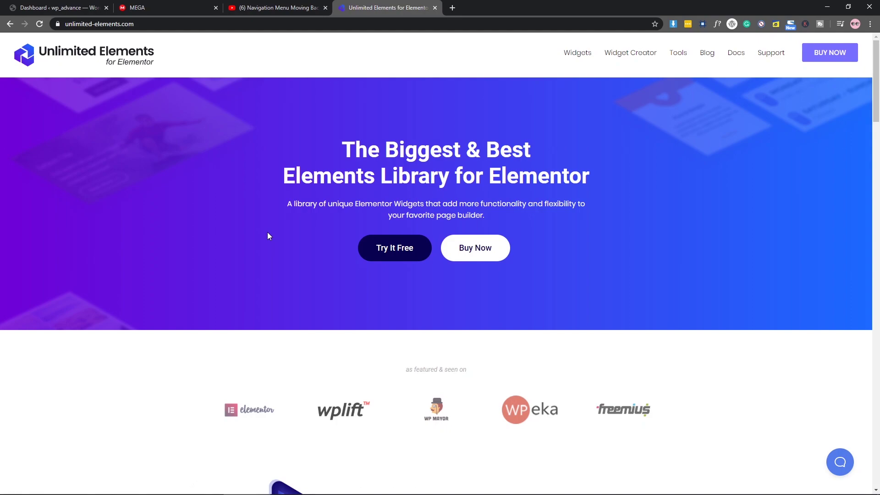
{"action": "scroll", "coordinate": [269, 235], "scroll_direction": "down", "scroll_amount": 3}
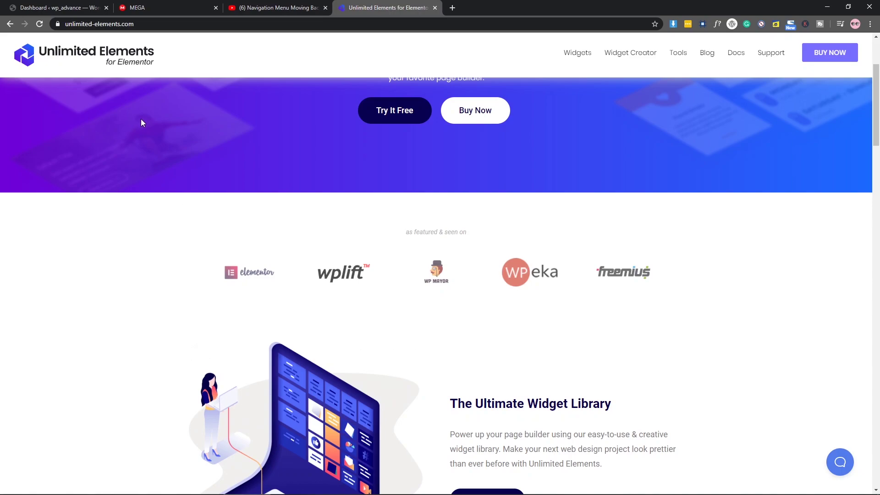
{"action": "scroll", "coordinate": [142, 120], "scroll_direction": "up", "scroll_amount": 3}
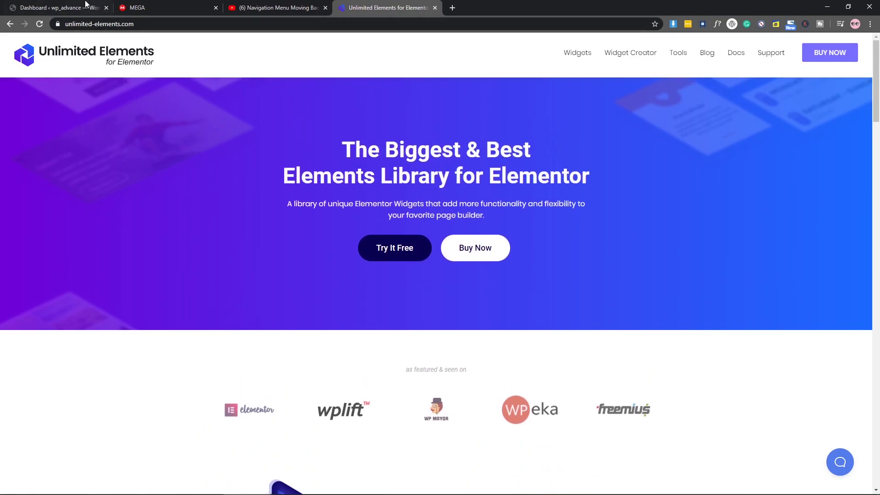
- Search Plugins > Add New for 'unlimited elements', then open the Unlimited Elements widget library
{"action": "left_click", "coordinate": [55, 8]}
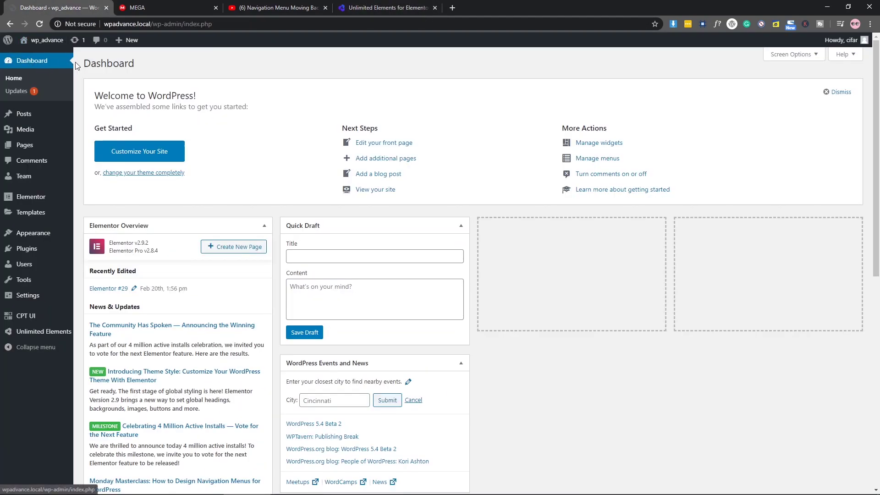
{"action": "mouse_move", "coordinate": [34, 256]}
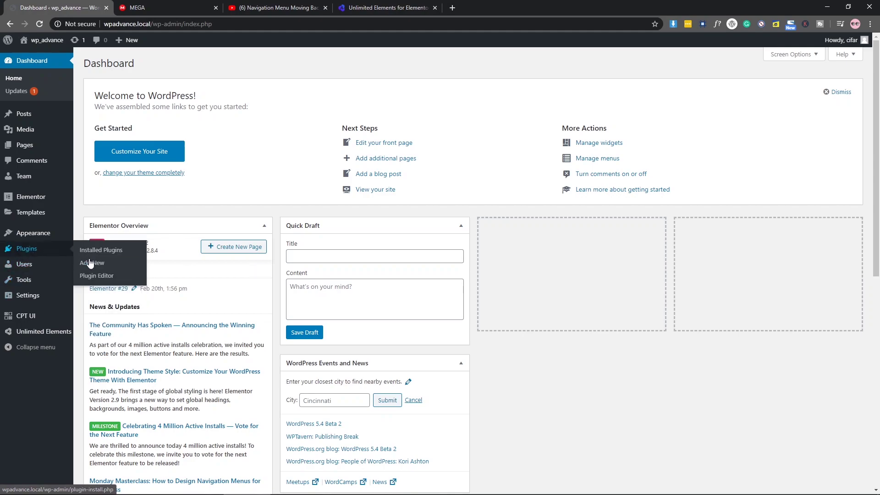
{"action": "left_click", "coordinate": [99, 263]}
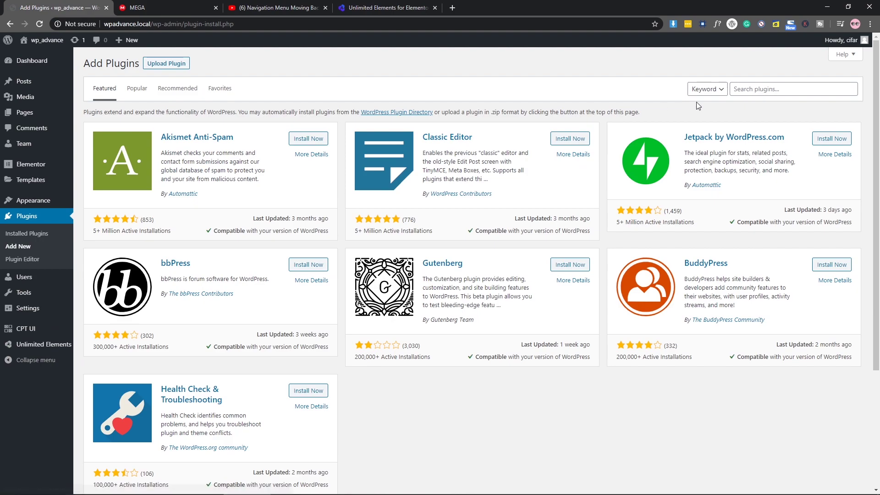
{"action": "left_click", "coordinate": [751, 90]}
{"action": "left_click", "coordinate": [751, 90]}
{"action": "type", "text": "unlimited elements"}
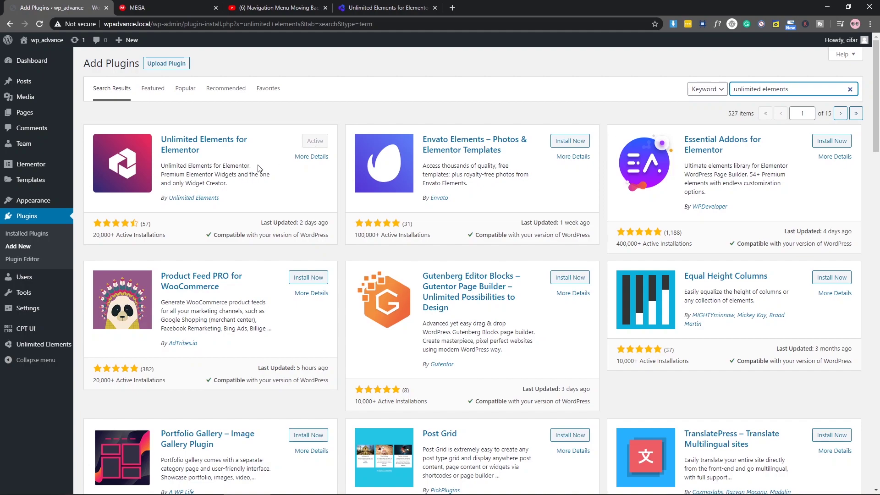
{"action": "left_click", "coordinate": [58, 351]}
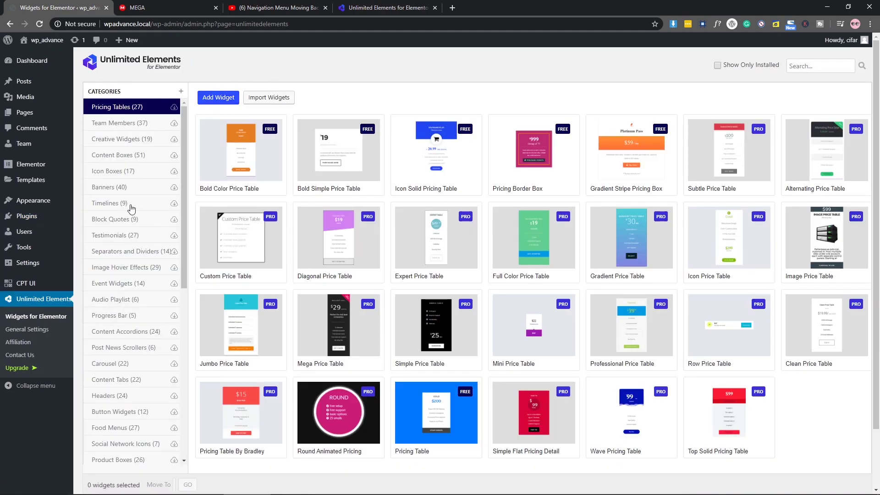
{"action": "scroll", "coordinate": [141, 287], "scroll_direction": "down", "scroll_amount": 7}
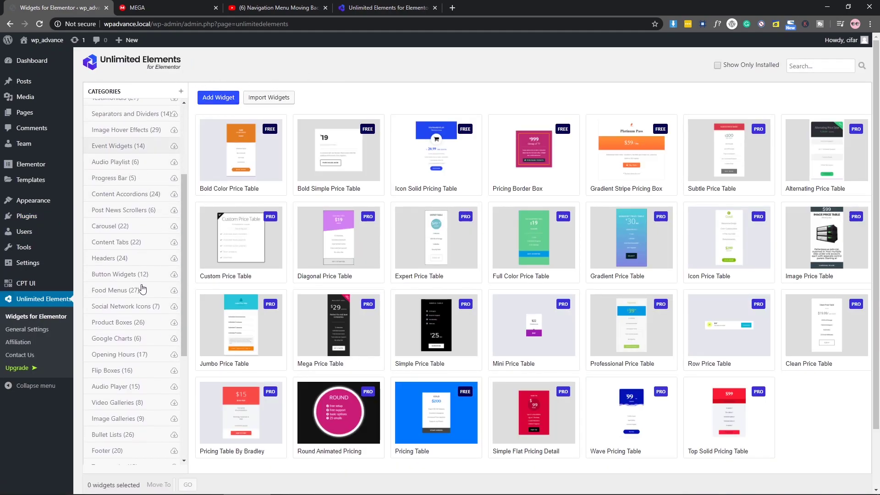
{"action": "scroll", "coordinate": [142, 288], "scroll_direction": "up", "scroll_amount": 7}
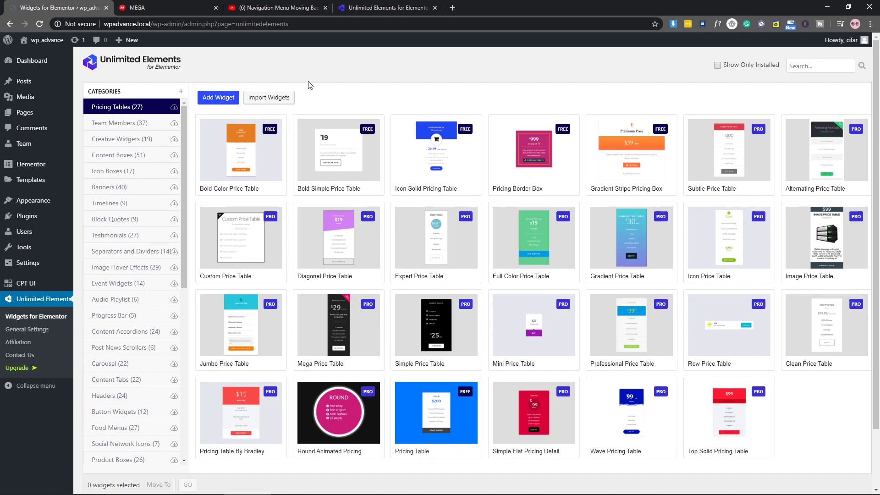
{"action": "left_click", "coordinate": [268, 100]}
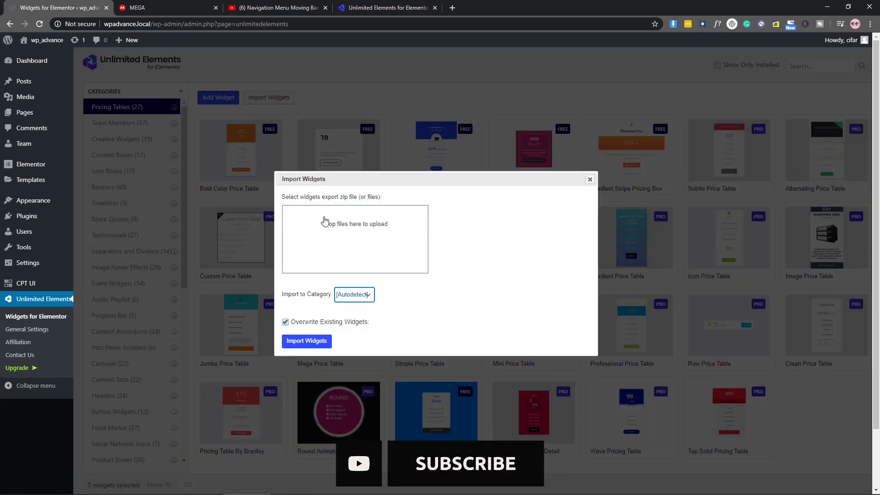
{"action": "left_click", "coordinate": [590, 179]}
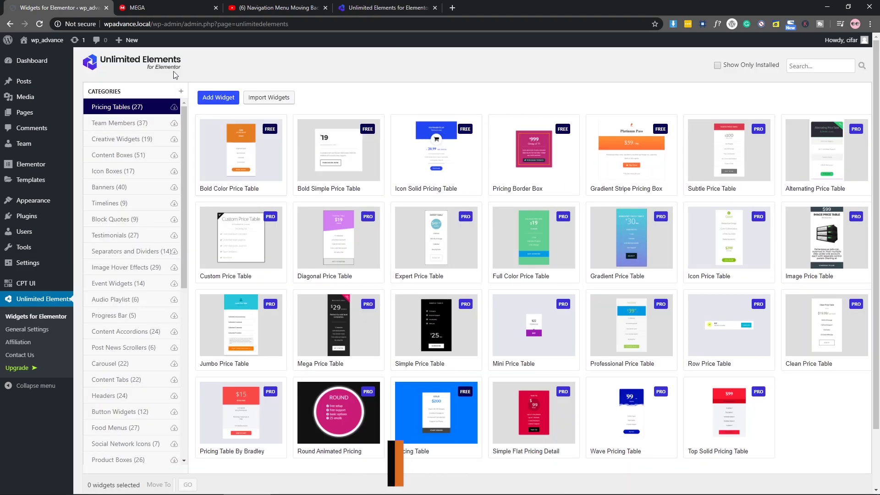
- Select moving_bg_nav_menu_elementor.zip in MEGA and show its Standard Download option, then return to WordPress
{"action": "left_click", "coordinate": [149, 6]}
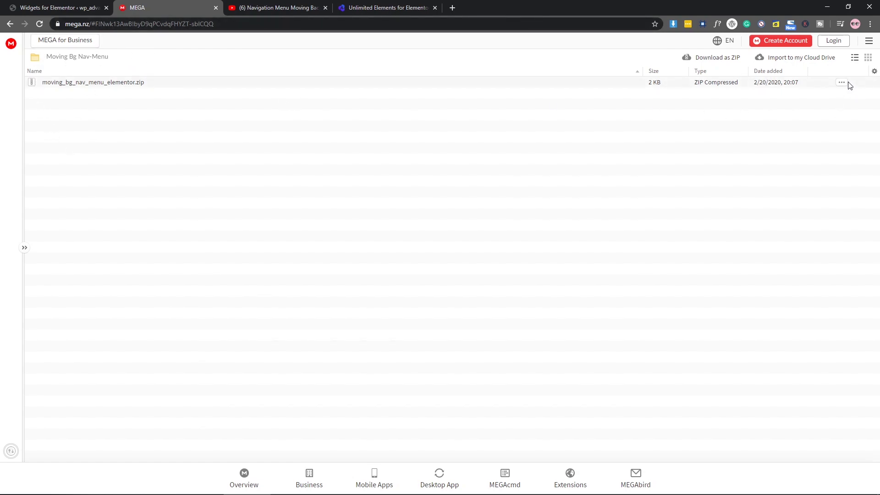
{"action": "left_click", "coordinate": [845, 84]}
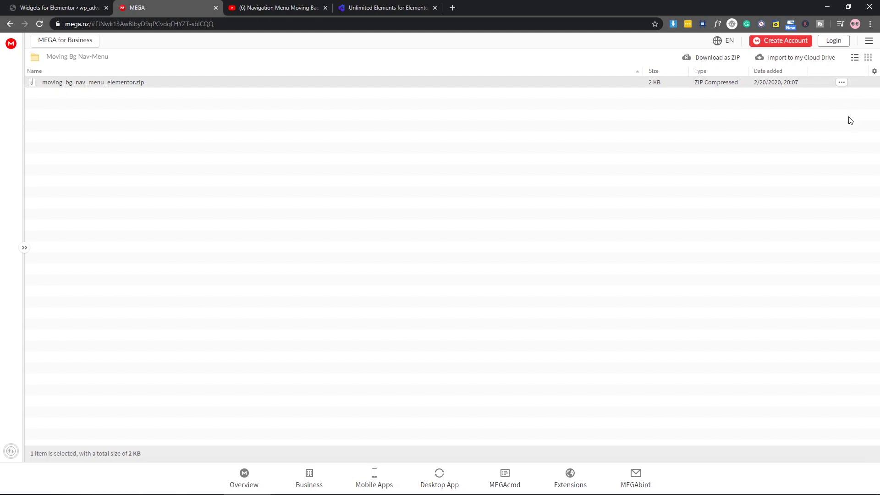
{"action": "left_click", "coordinate": [842, 83]}
{"action": "mouse_move", "coordinate": [804, 121]}
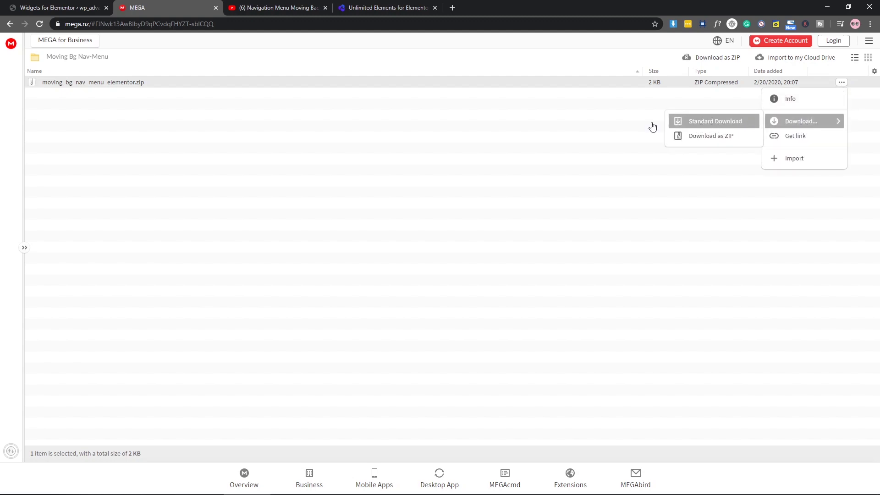
{"action": "left_click", "coordinate": [56, 11]}
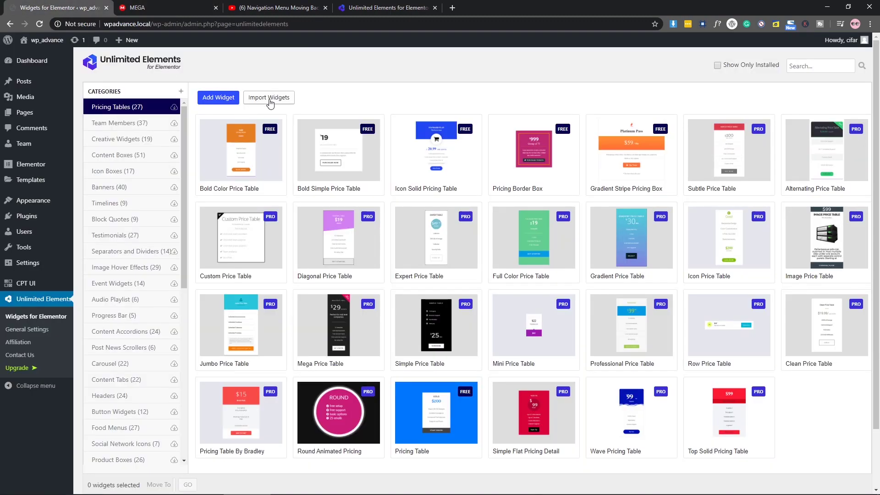
- Import the moving_bg_nav_menu zip through the Import Widgets drop box and close the dialog
{"action": "left_click", "coordinate": [269, 98]}
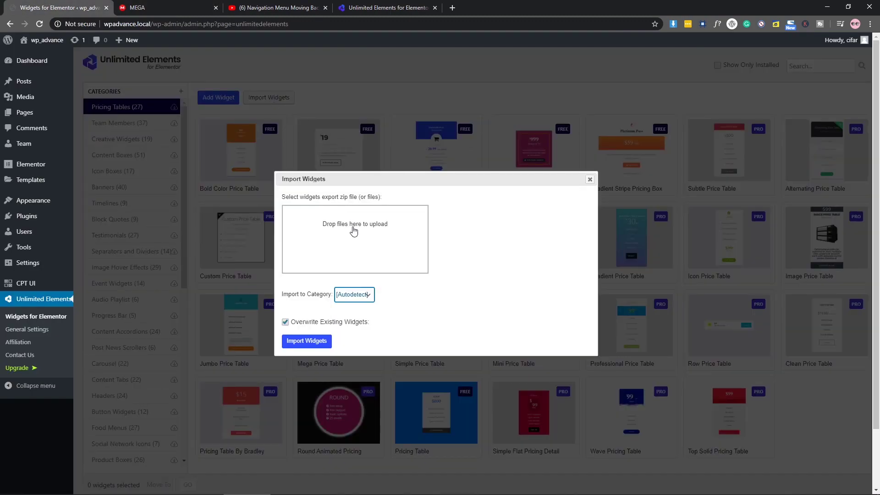
{"action": "mouse_move", "coordinate": [550, 491]}
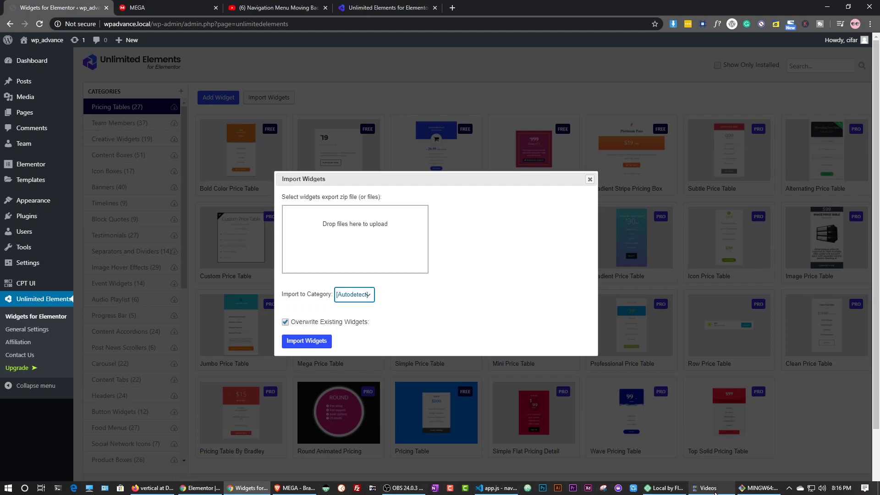
{"action": "key", "text": "super+e"}
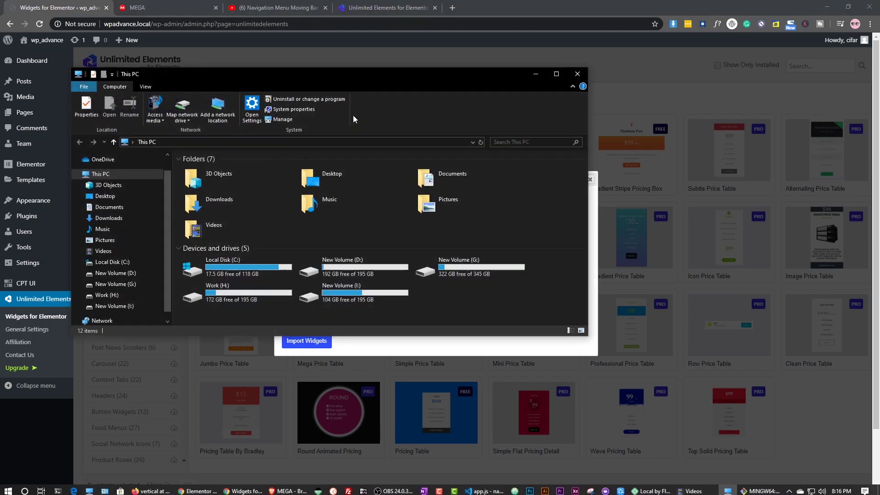
{"action": "key", "text": "alt+F4"}
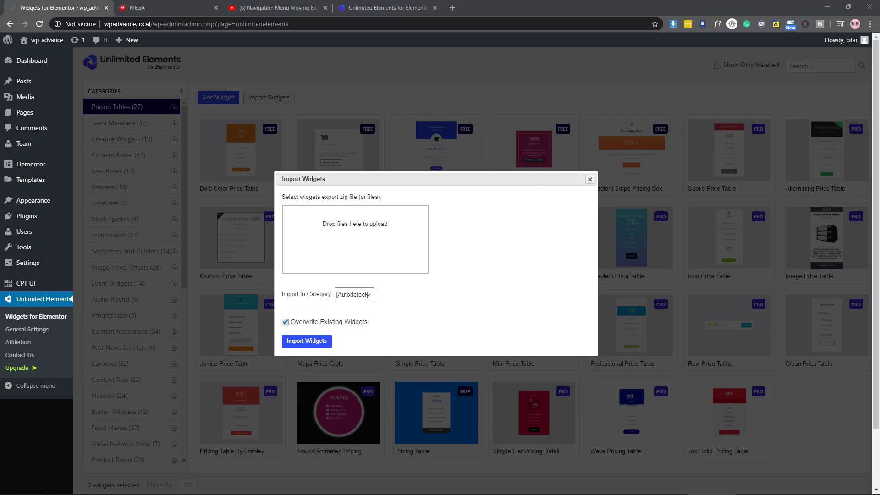
{"action": "left_click_drag", "start_coordinate": [164, 253], "coordinate": [407, 252]}
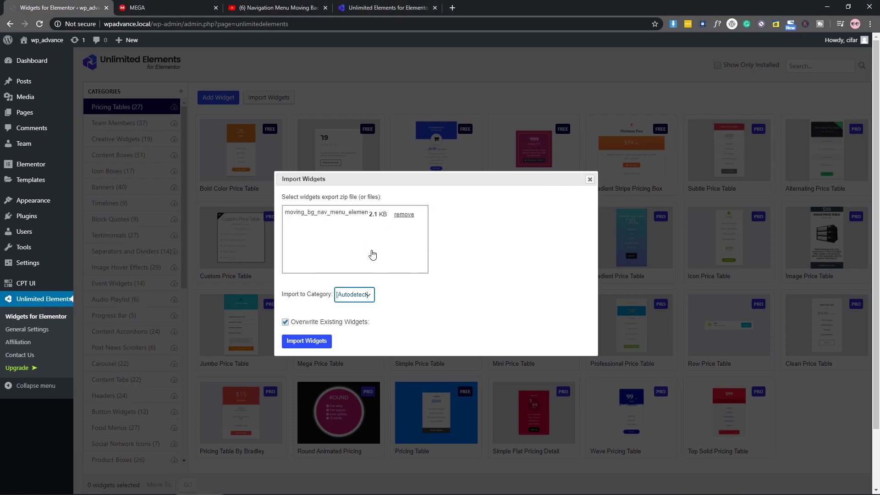
{"action": "scroll", "coordinate": [554, 261], "scroll_direction": "down", "scroll_amount": 1}
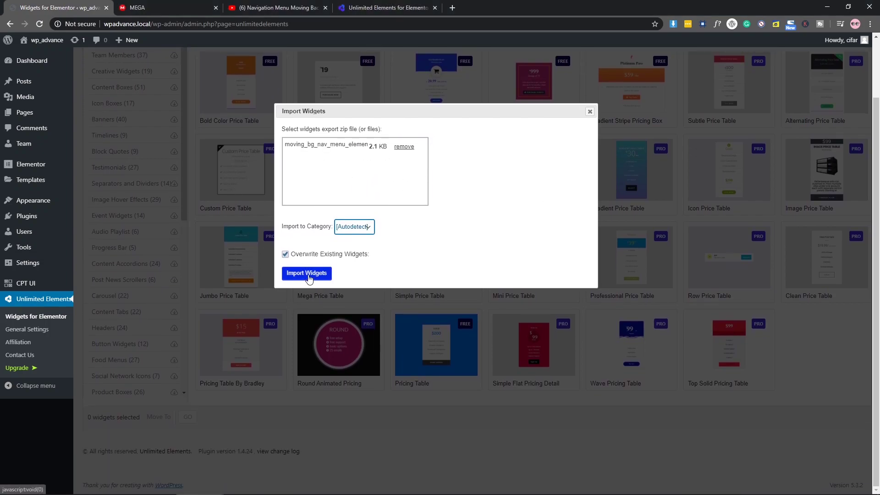
{"action": "left_click", "coordinate": [306, 321]}
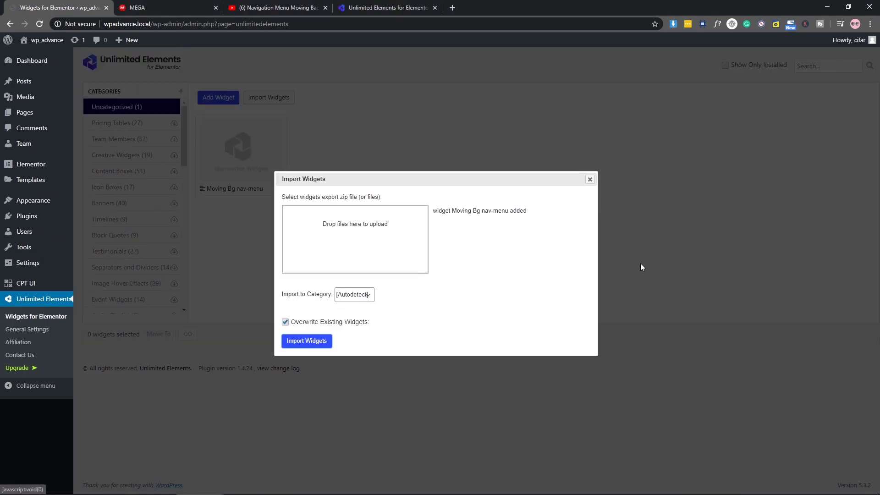
{"action": "left_click", "coordinate": [590, 180]}
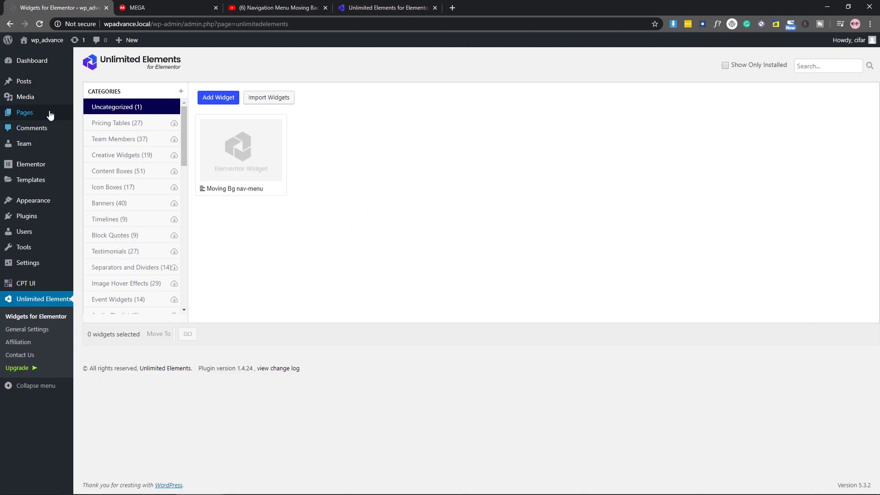
- Add a new page titled 'Demo' and edit it with Elementor, bringing up the template library
{"action": "mouse_move", "coordinate": [31, 119]}
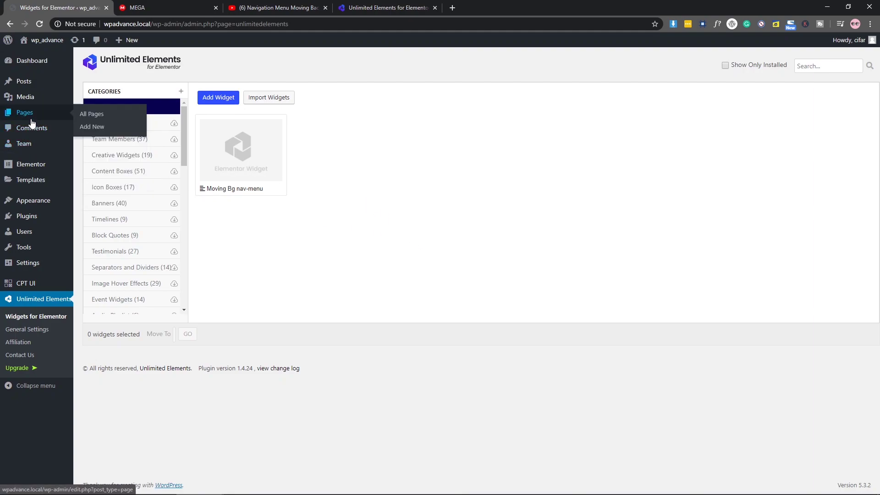
{"action": "left_click", "coordinate": [92, 126]}
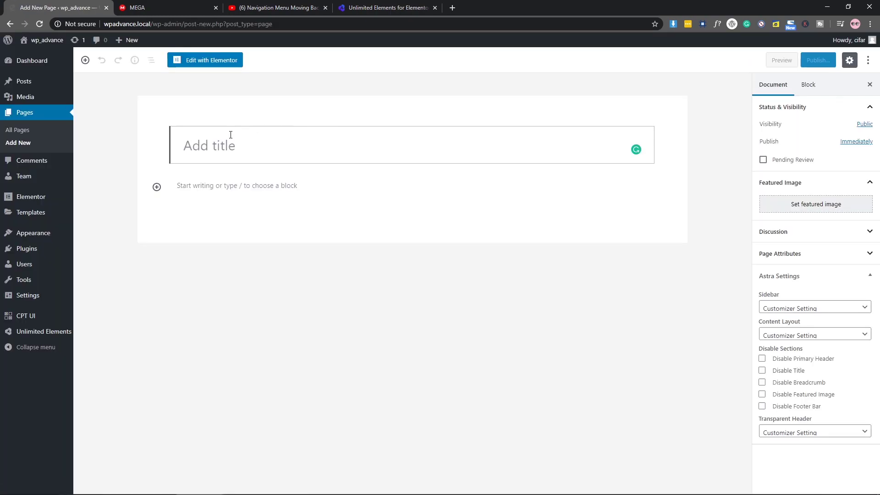
{"action": "type", "text": "Demo"}
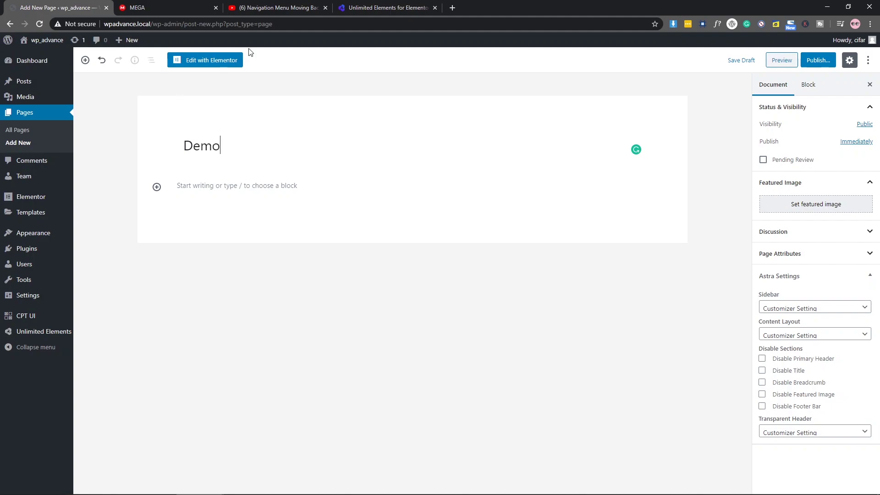
{"action": "left_click", "coordinate": [225, 61]}
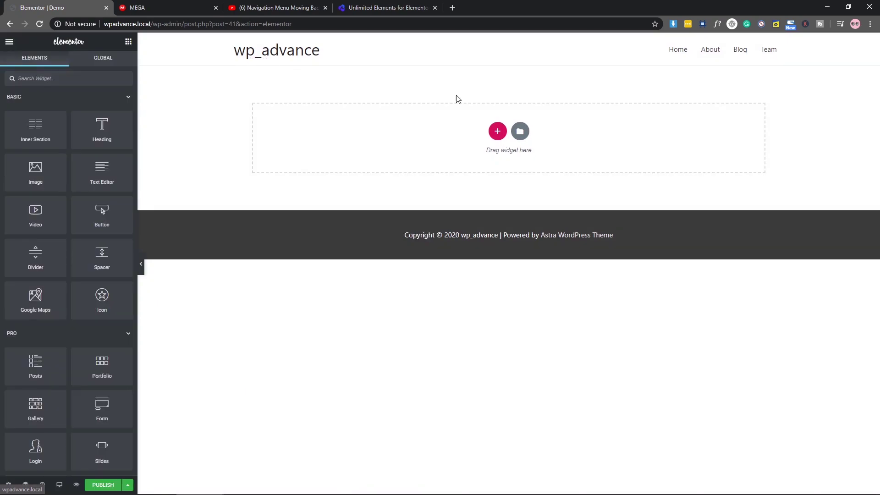
{"action": "left_click", "coordinate": [520, 131]}
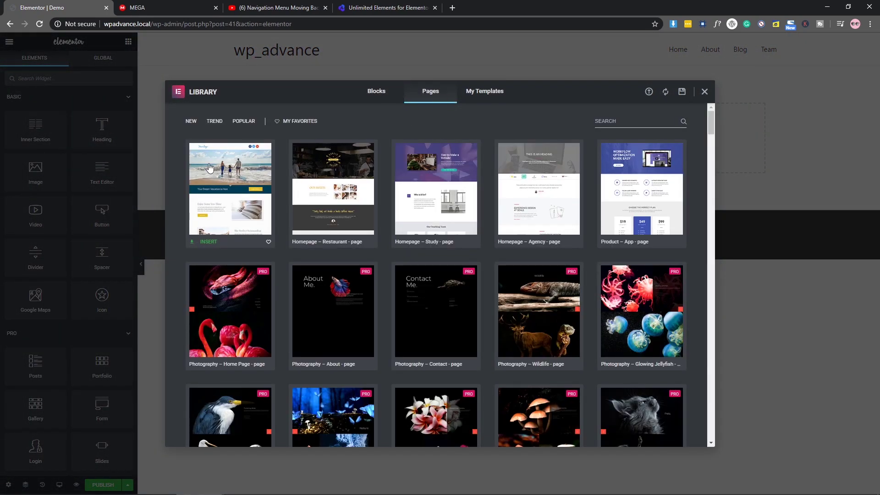
- Insert the first Pages template, the beach-vacation homepage, and scroll through the result
{"action": "left_click", "coordinate": [207, 242]}
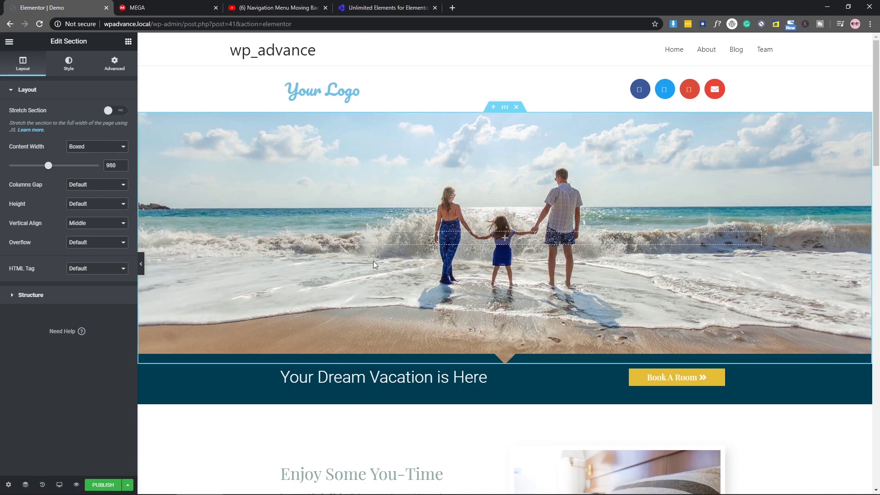
{"action": "scroll", "coordinate": [373, 260], "scroll_direction": "down", "scroll_amount": 5}
{"action": "scroll", "coordinate": [373, 261], "scroll_direction": "down", "scroll_amount": 8}
{"action": "scroll", "coordinate": [372, 260], "scroll_direction": "up", "scroll_amount": 13}
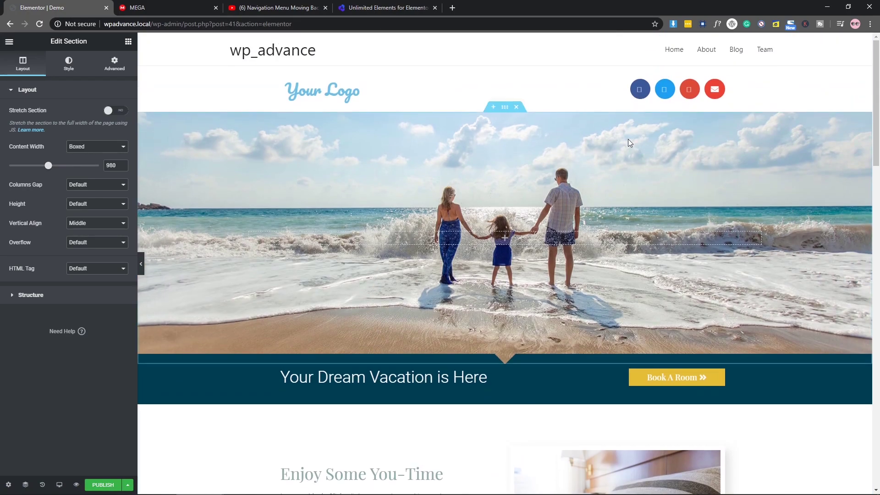
- Delete the header's social icons widget and drag the column divider left to widen that column
{"action": "right_click", "coordinate": [614, 91]}
{"action": "left_click", "coordinate": [643, 228]}
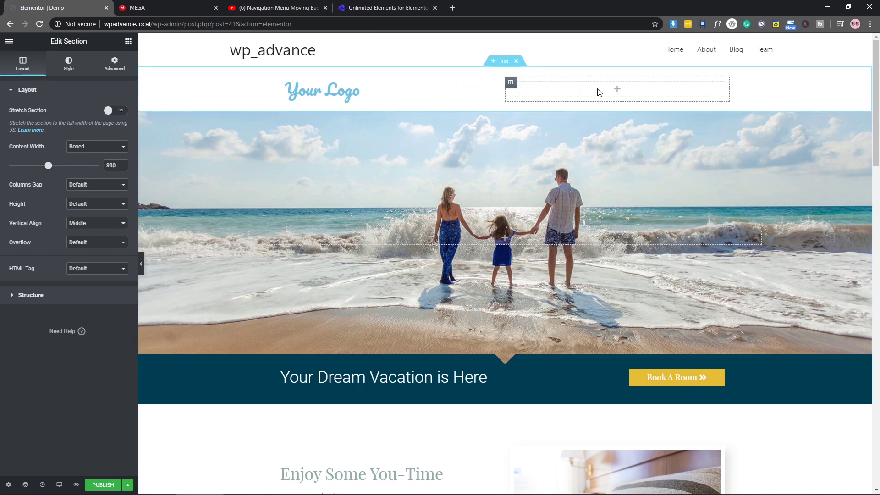
{"action": "left_click_drag", "start_coordinate": [505, 92], "coordinate": [427, 93]}
- Search widgets for 'mov' and drop Moving Bg nav-menu into the right header column
{"action": "left_click", "coordinate": [124, 45]}
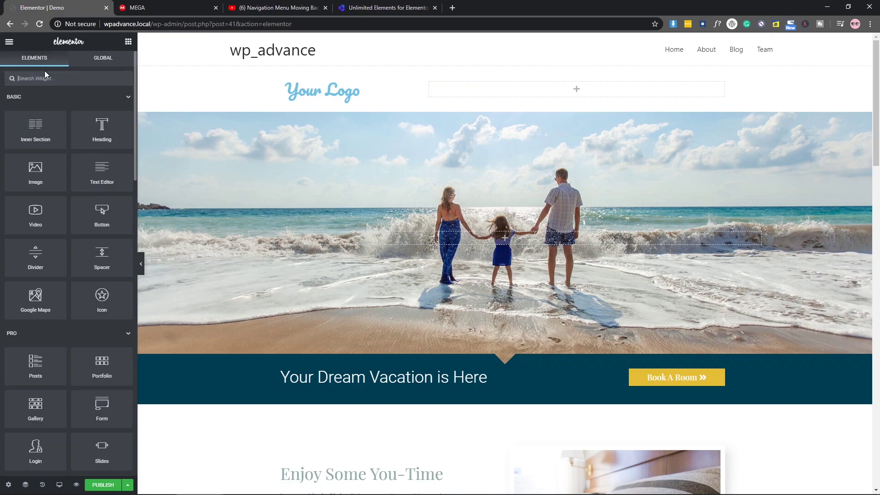
{"action": "type", "text": "mov"}
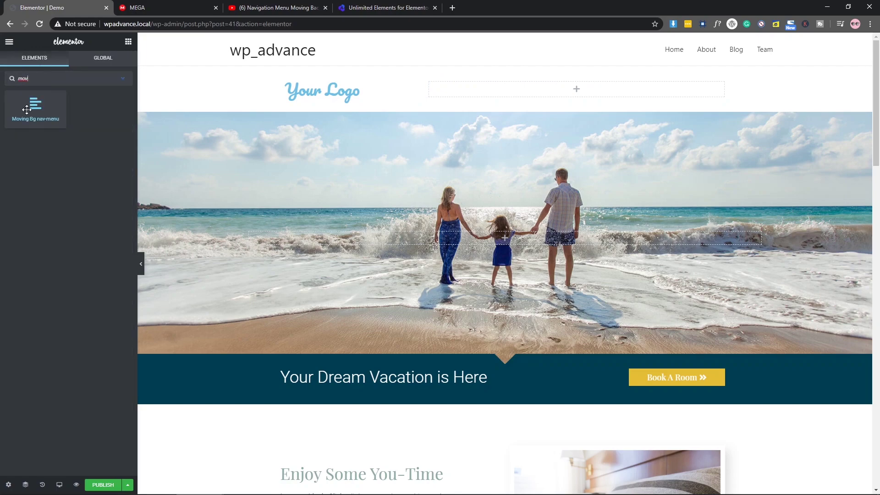
{"action": "left_click_drag", "start_coordinate": [26, 109], "coordinate": [572, 90]}
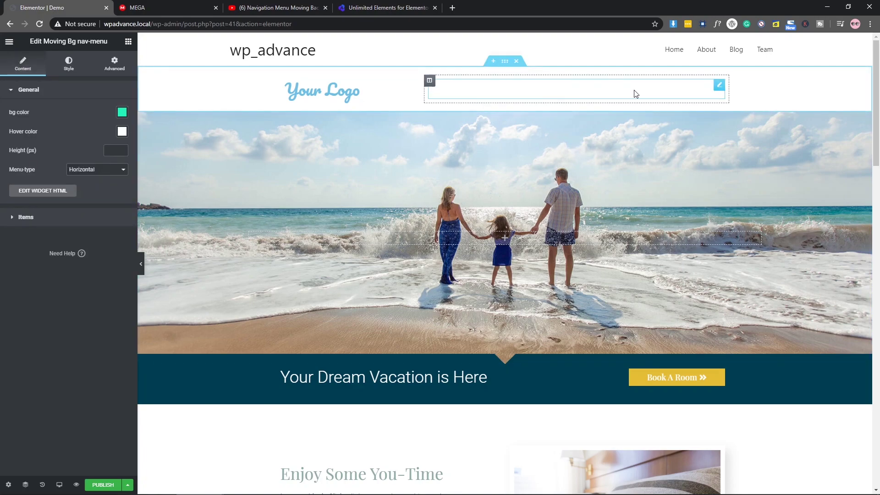
{"action": "left_click", "coordinate": [67, 89]}
{"action": "left_click", "coordinate": [58, 117]}
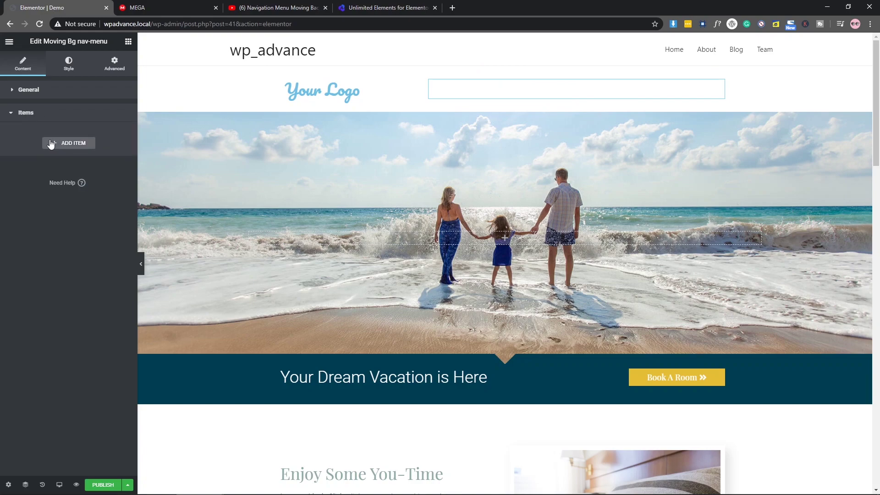
- Set the first three menu items to Home, About and Contact
{"action": "left_click", "coordinate": [50, 144]}
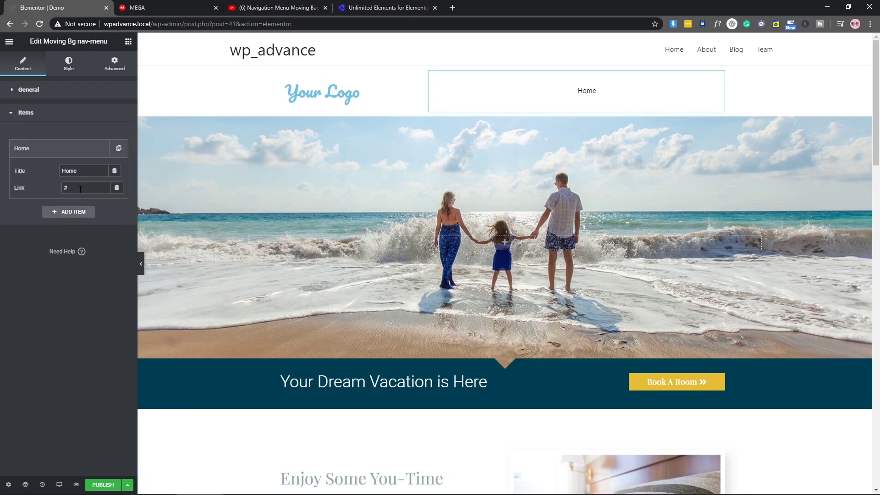
{"action": "left_click", "coordinate": [51, 149]}
{"action": "left_click", "coordinate": [69, 171]}
{"action": "left_click", "coordinate": [75, 194]}
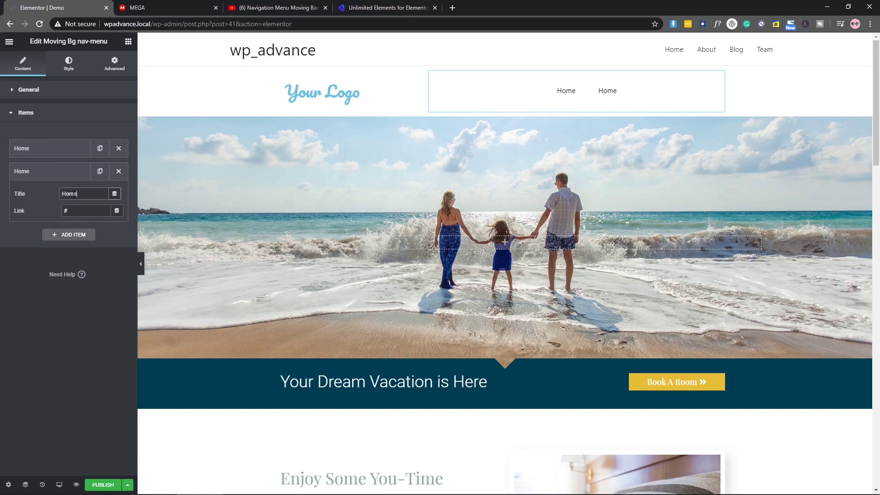
{"action": "type", "text": "About"}
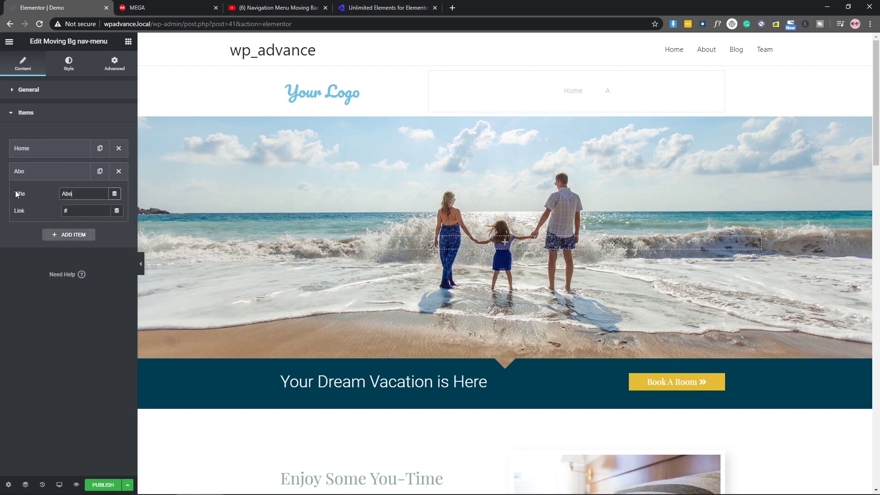
{"action": "left_click", "coordinate": [64, 234]}
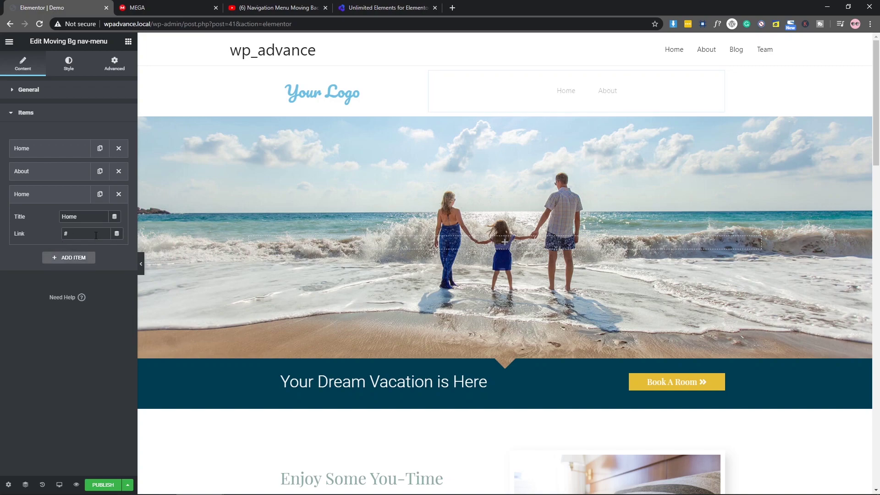
{"action": "left_click", "coordinate": [75, 216]}
{"action": "double_click", "coordinate": [74, 216]}
{"action": "type", "text": "Co"}
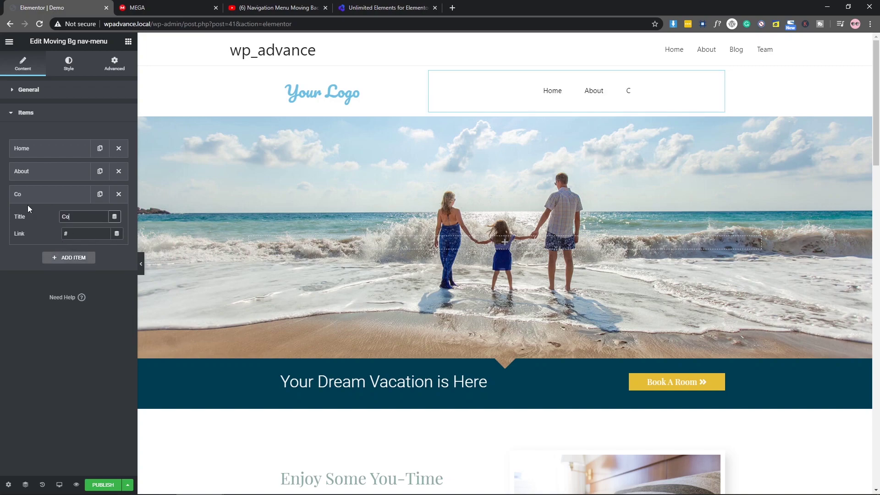
{"action": "type", "text": "ntact"}
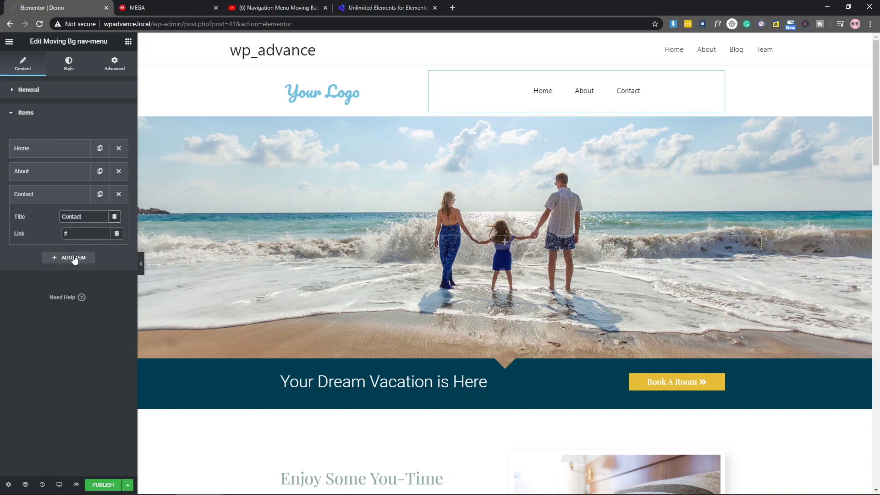
- Add the fourth and fifth menu items, Portfolio and Services
{"action": "left_click", "coordinate": [68, 257]}
{"action": "left_click", "coordinate": [80, 240]}
{"action": "type", "text": "P"}
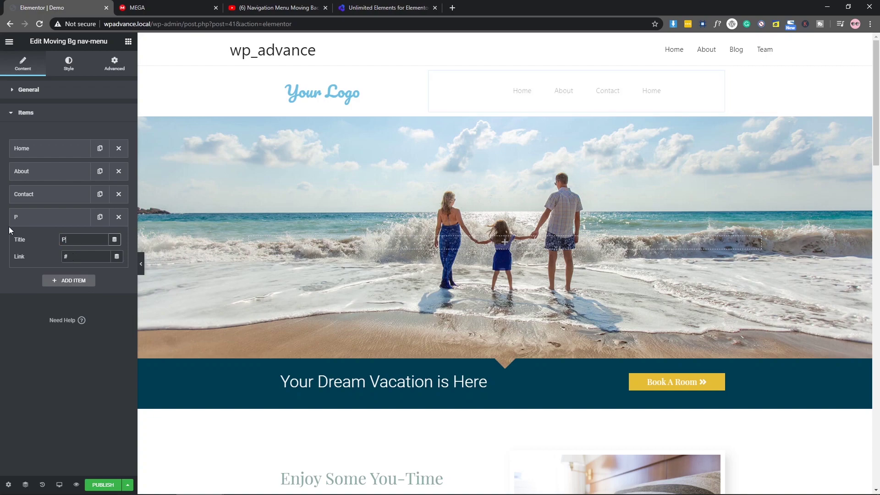
{"action": "type", "text": "ort"}
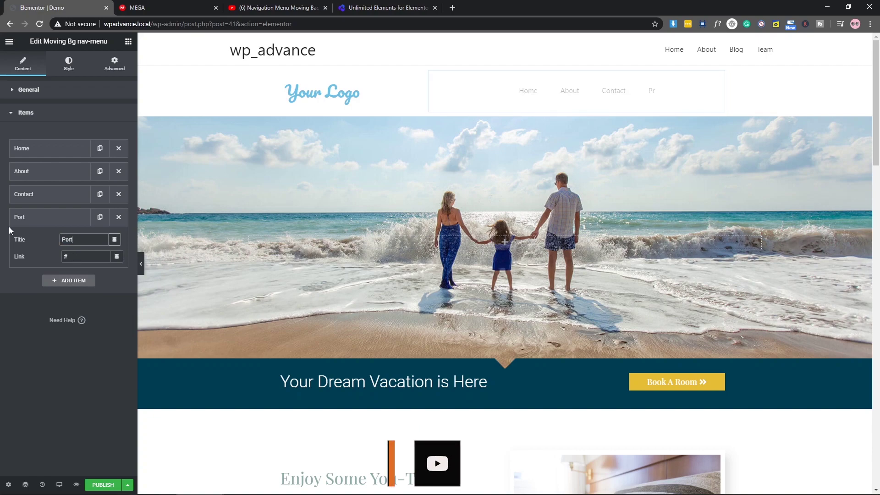
{"action": "type", "text": "folio"}
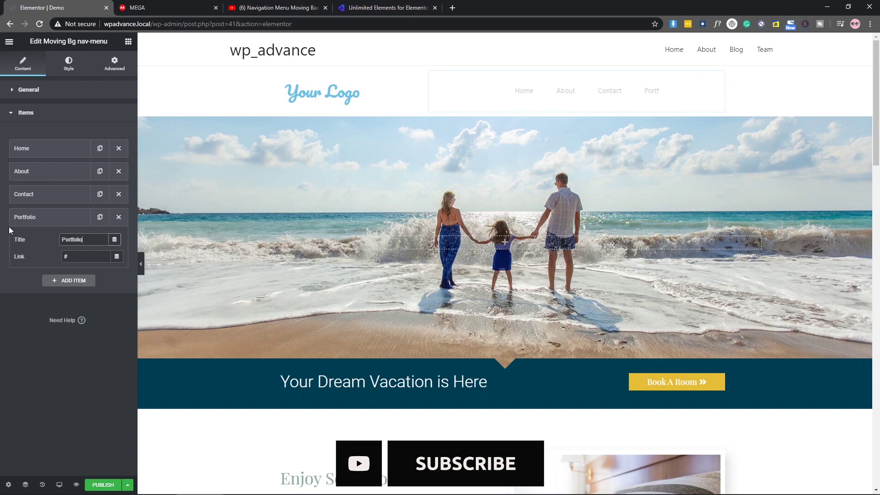
{"action": "left_click", "coordinate": [31, 222]}
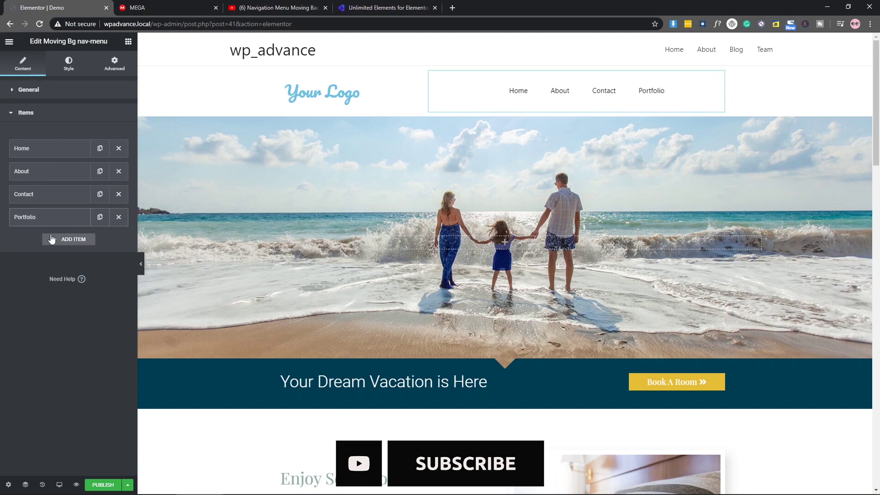
{"action": "left_click", "coordinate": [68, 234]}
{"action": "type", "text": "Se"}
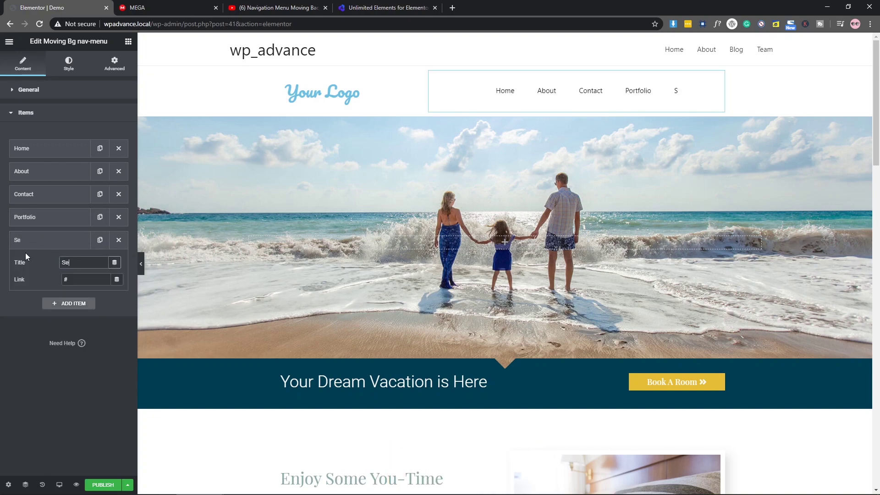
{"action": "type", "text": "rvices"}
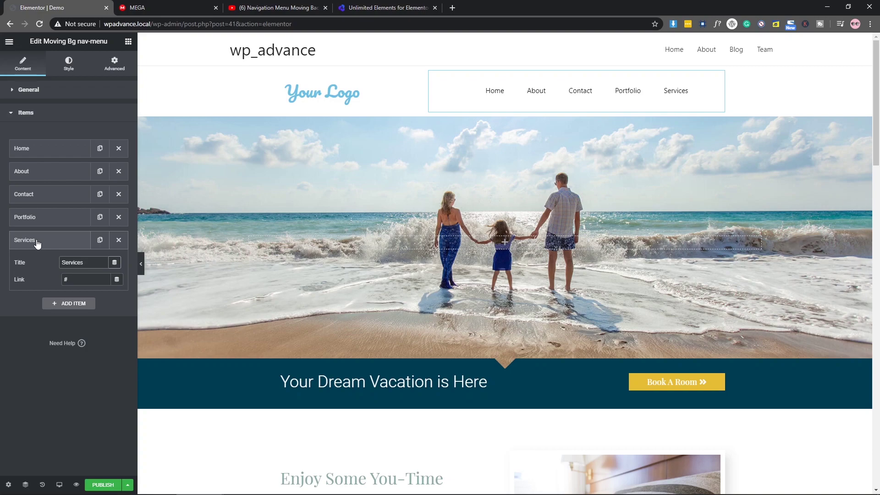
{"action": "left_click", "coordinate": [52, 239]}
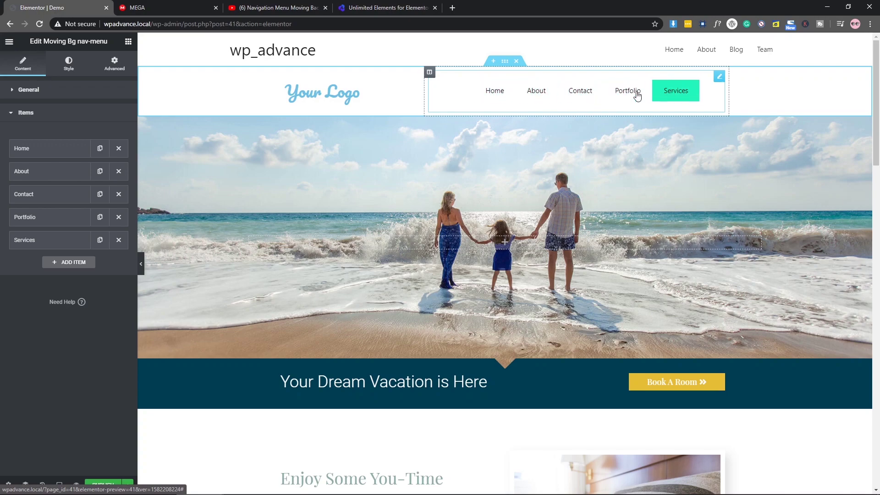
{"action": "left_click", "coordinate": [76, 67]}
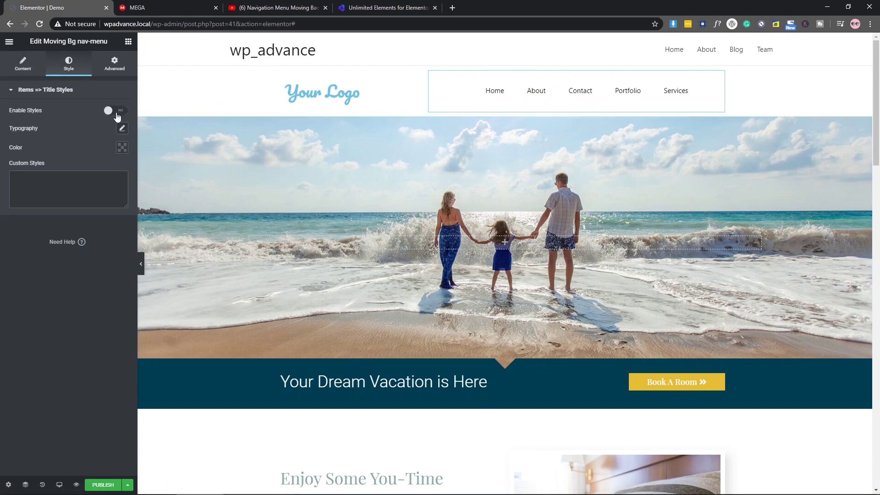
- Enable Title Styles and set the item title typography to Montserrat at 18 px
{"action": "left_click", "coordinate": [118, 111]}
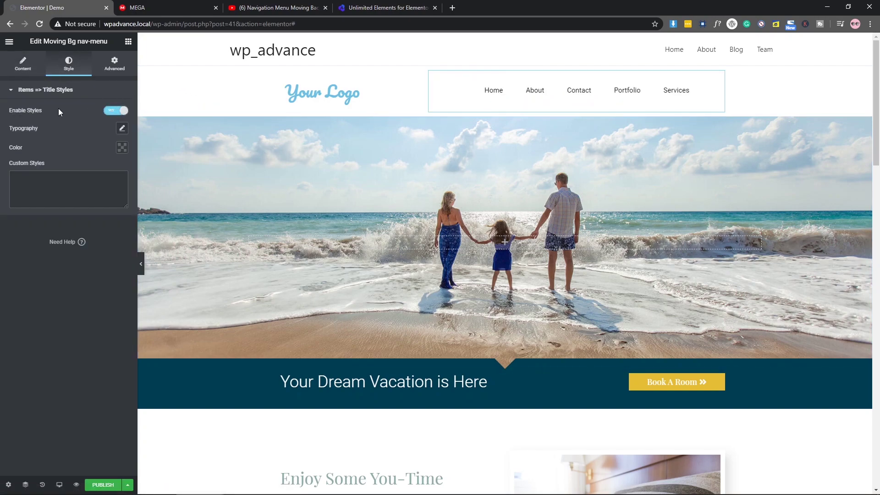
{"action": "left_click", "coordinate": [122, 130]}
{"action": "left_click", "coordinate": [96, 158]}
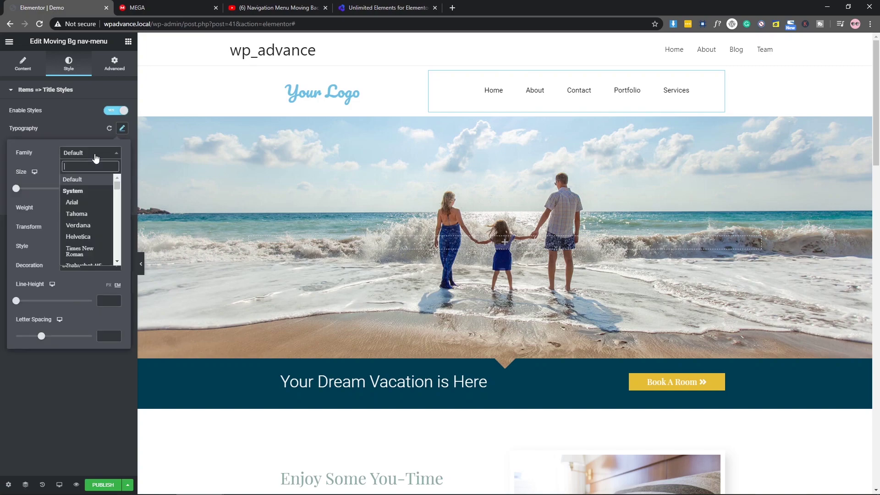
{"action": "type", "text": "montse"}
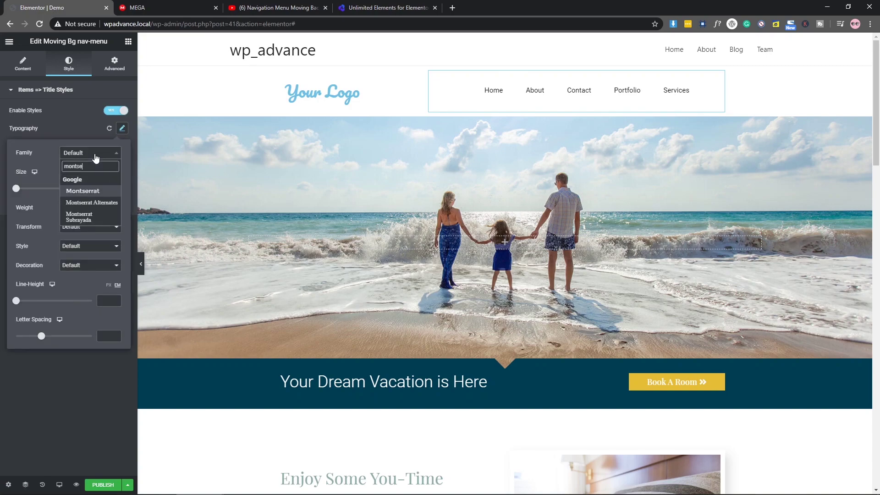
{"action": "key", "text": "Return"}
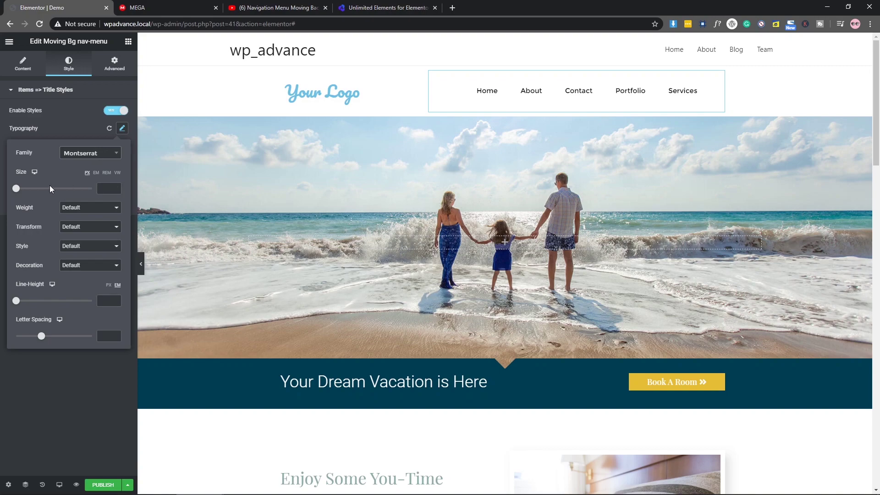
{"action": "left_click_drag", "start_coordinate": [17, 190], "coordinate": [25, 192]}
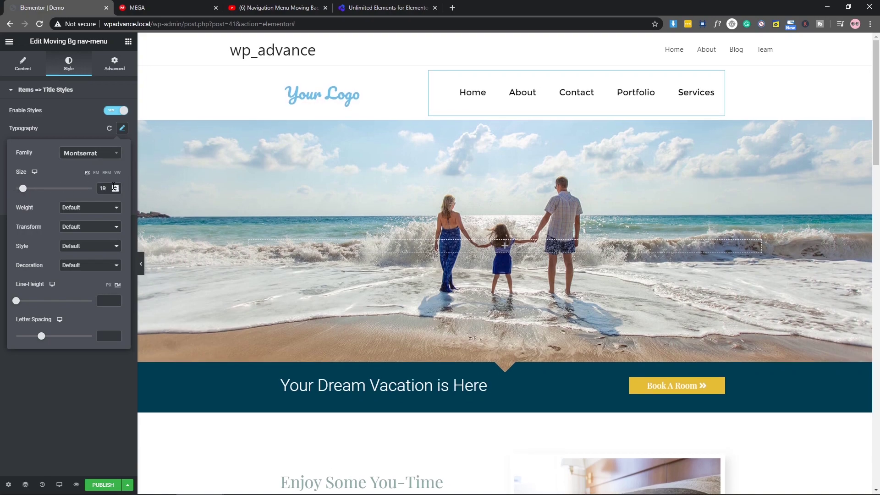
{"action": "left_click", "coordinate": [115, 190]}
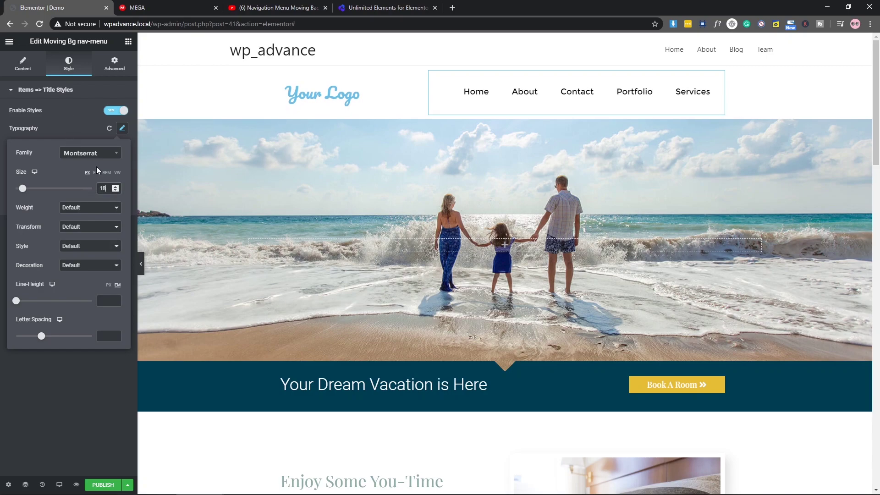
{"action": "left_click", "coordinate": [73, 117]}
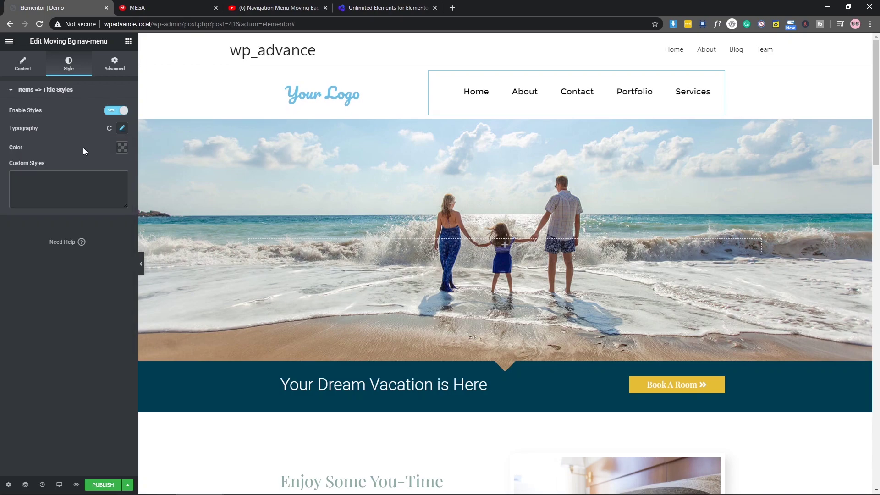
{"action": "left_click", "coordinate": [122, 147]}
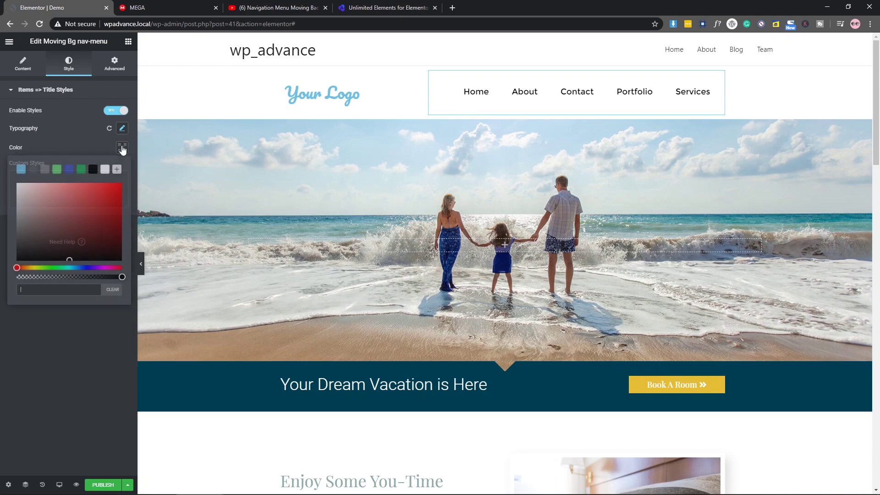
{"action": "left_click", "coordinate": [16, 340]}
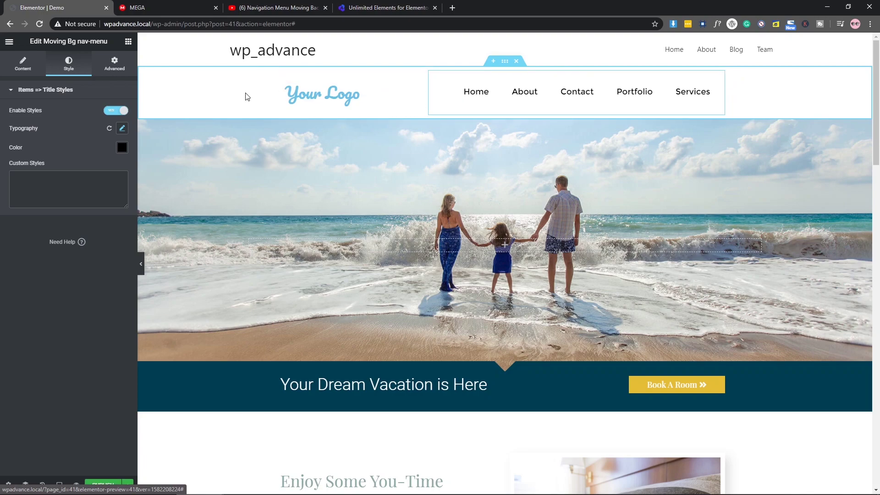
{"action": "left_click", "coordinate": [23, 63]}
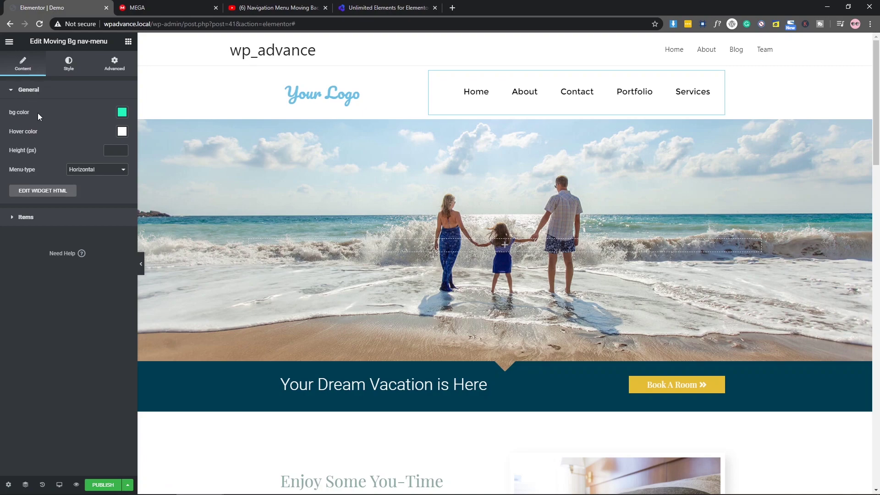
- Set the menu's moving background colour to dark purple #24036F
{"action": "left_click", "coordinate": [122, 113]}
{"action": "left_click_drag", "start_coordinate": [69, 232], "coordinate": [92, 232]}
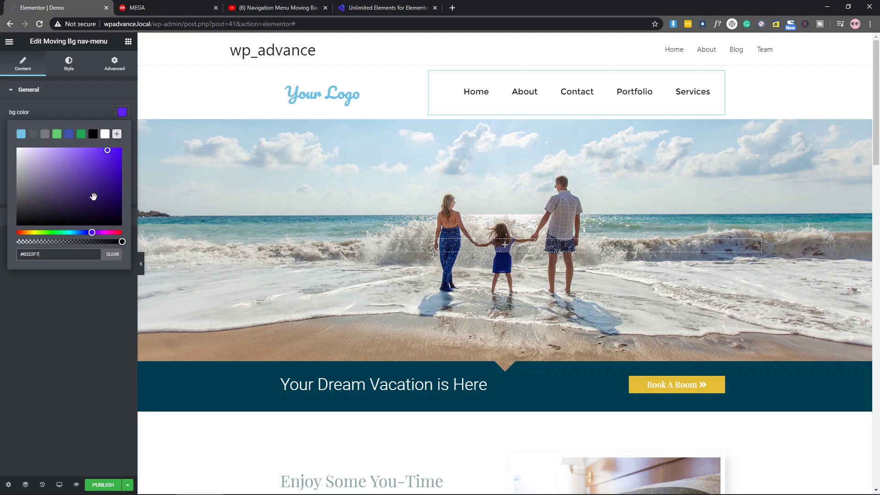
{"action": "left_click_drag", "start_coordinate": [93, 196], "coordinate": [119, 191]}
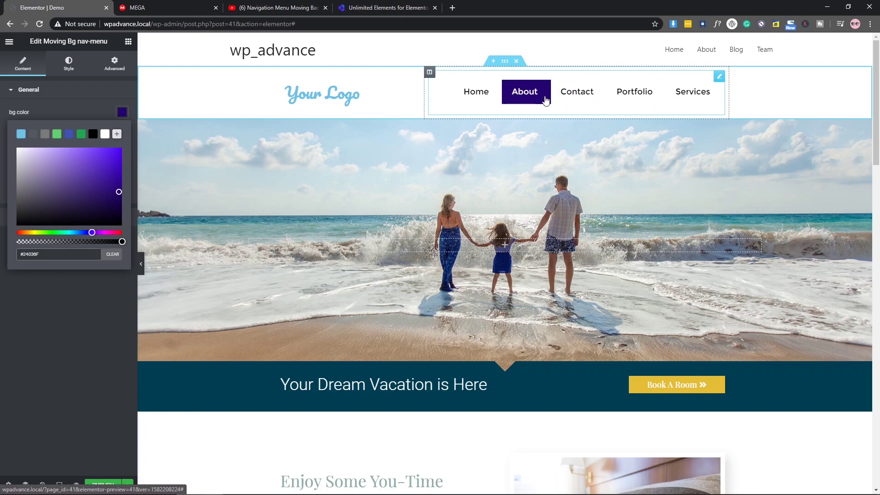
{"action": "left_click", "coordinate": [90, 324]}
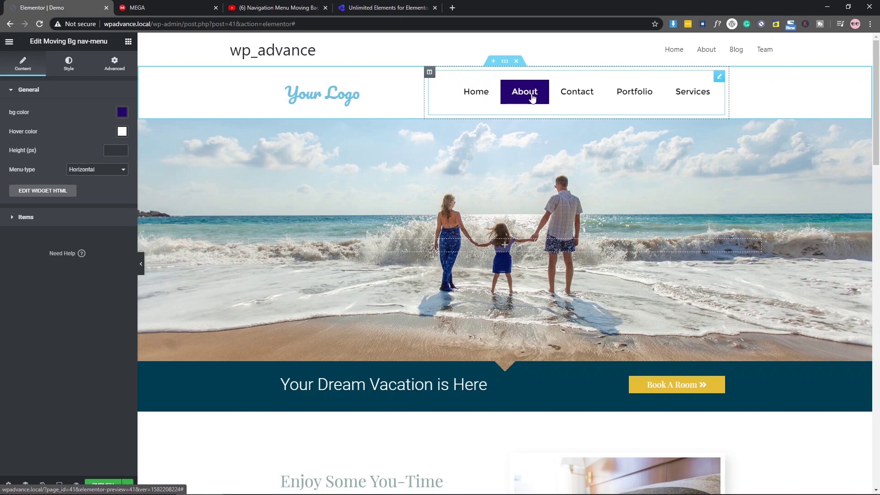
- Set the menu's hover colour to yellow #FFC800
{"action": "left_click", "coordinate": [122, 132]}
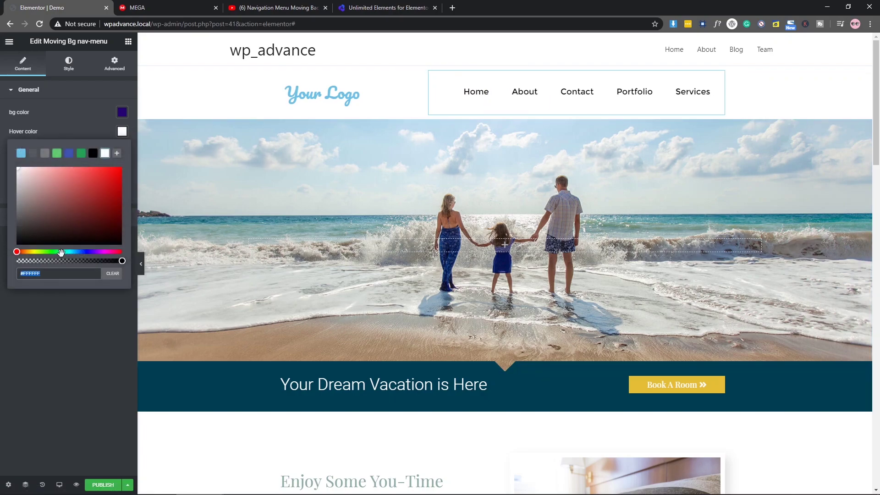
{"action": "left_click_drag", "start_coordinate": [44, 251], "coordinate": [30, 252]}
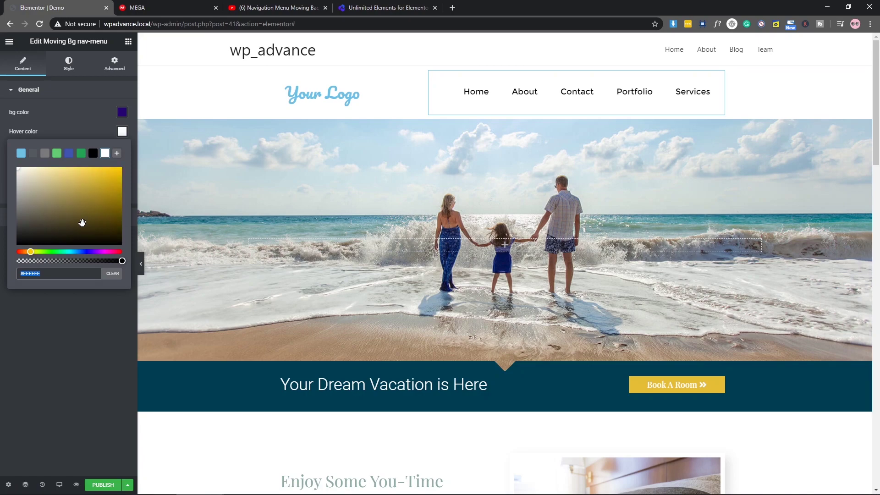
{"action": "left_click", "coordinate": [121, 169]}
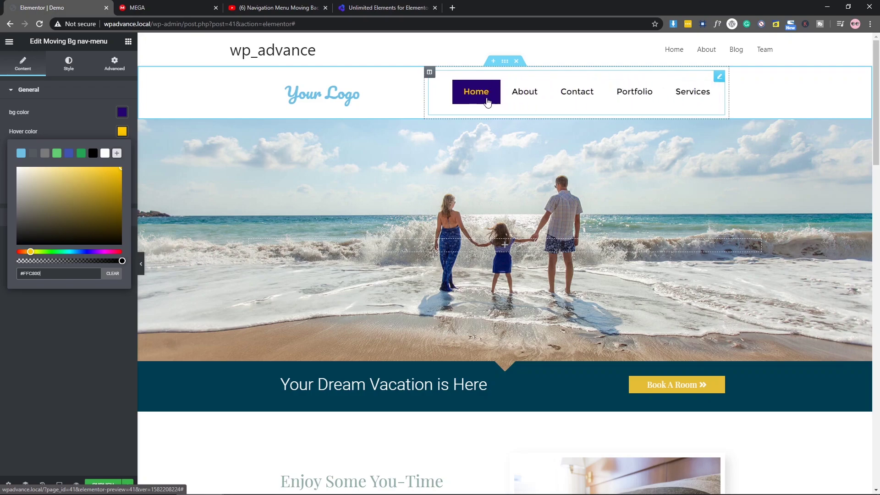
{"action": "left_click", "coordinate": [89, 117]}
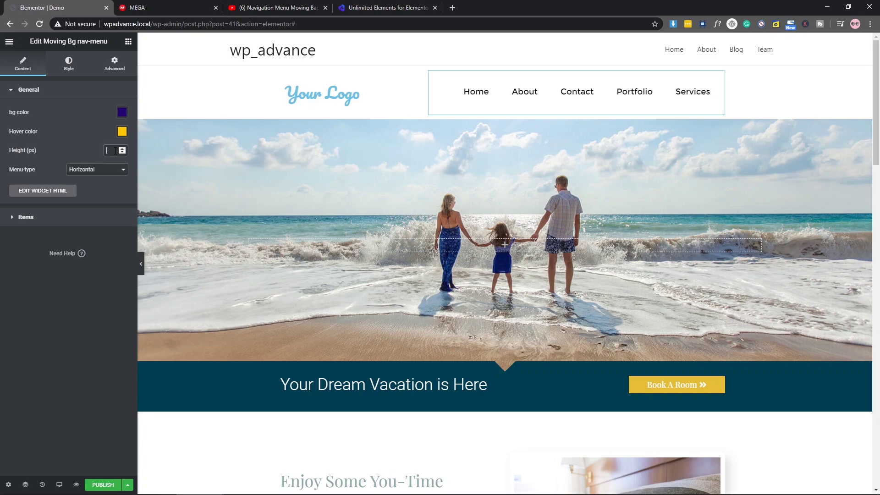
- Enter 50 in the General section's Height (px) field for the nav menu
{"action": "type", "text": "15"}
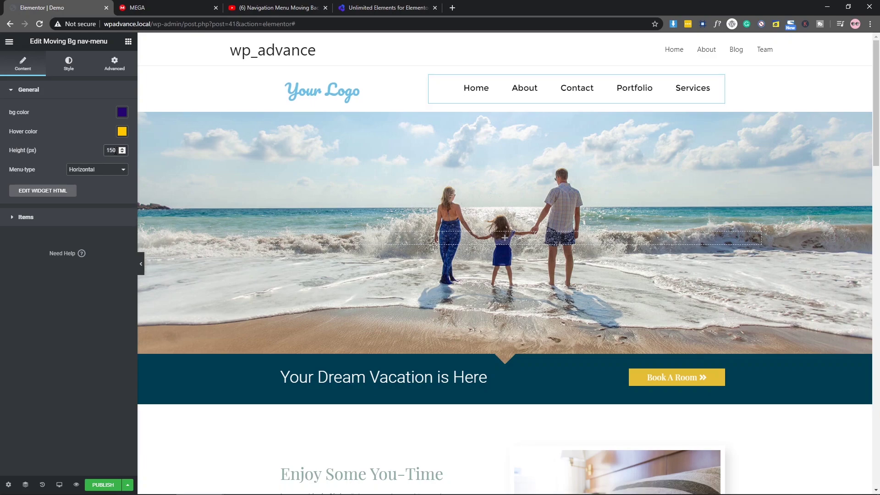
{"action": "type", "text": "0"}
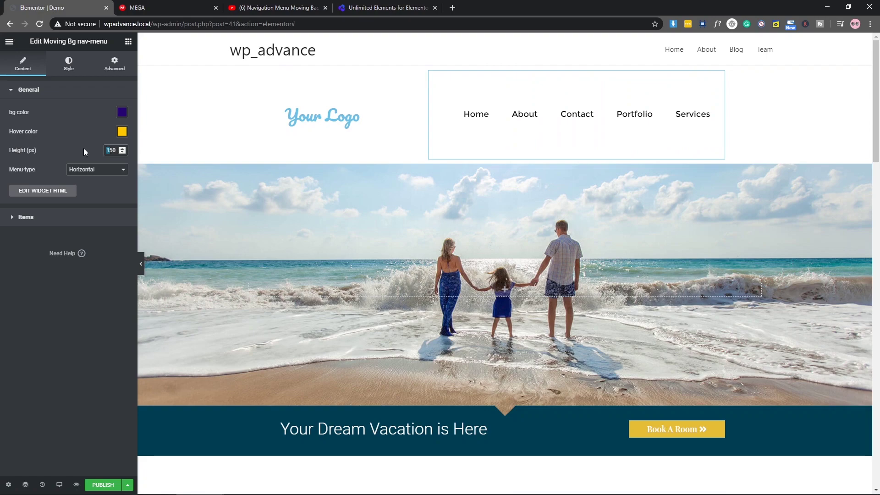
{"action": "key", "text": "BackSpace"}
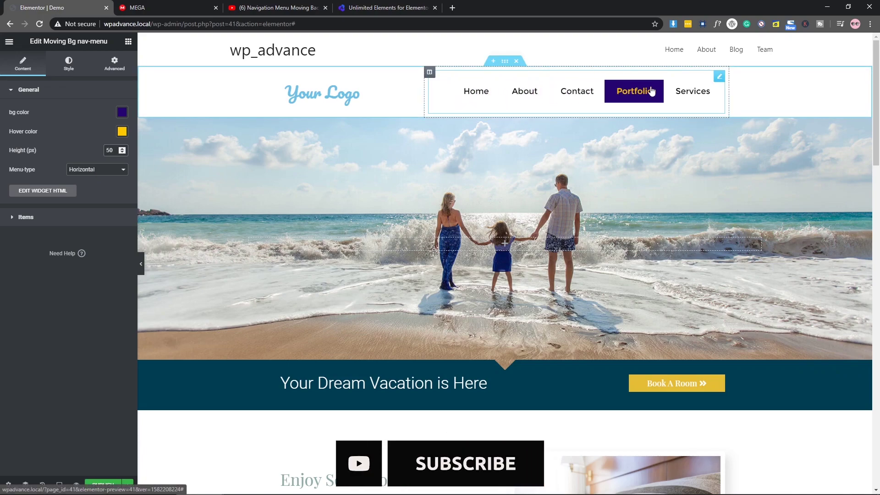
{"action": "left_click", "coordinate": [115, 169]}
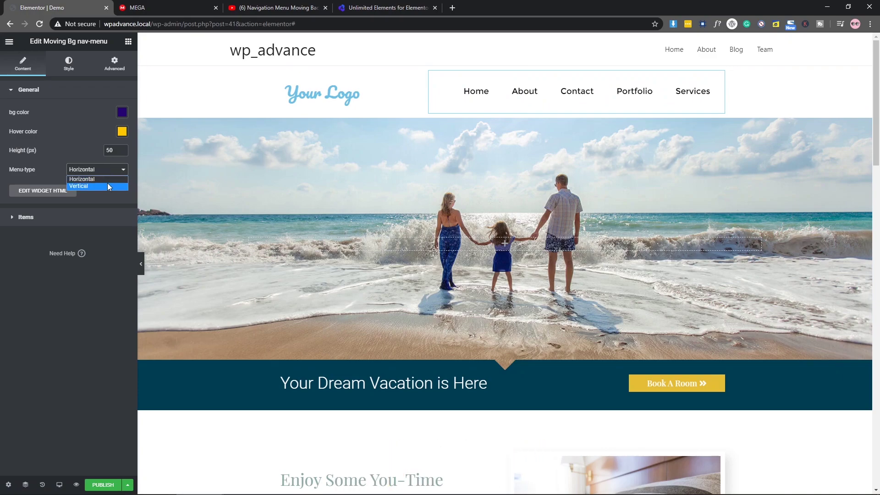
- Test the Vertical menu layout, revert to Horizontal, glance at title Typography, then preview full-width
{"action": "left_click", "coordinate": [108, 186]}
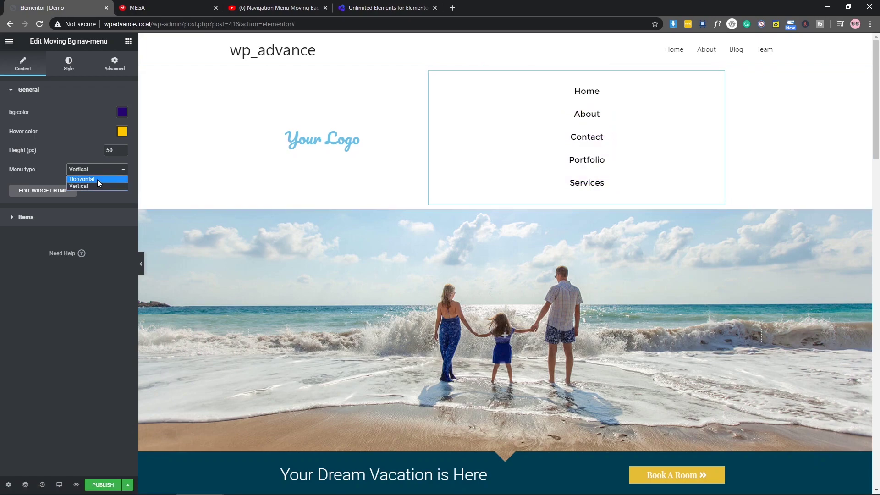
{"action": "left_click", "coordinate": [97, 180]}
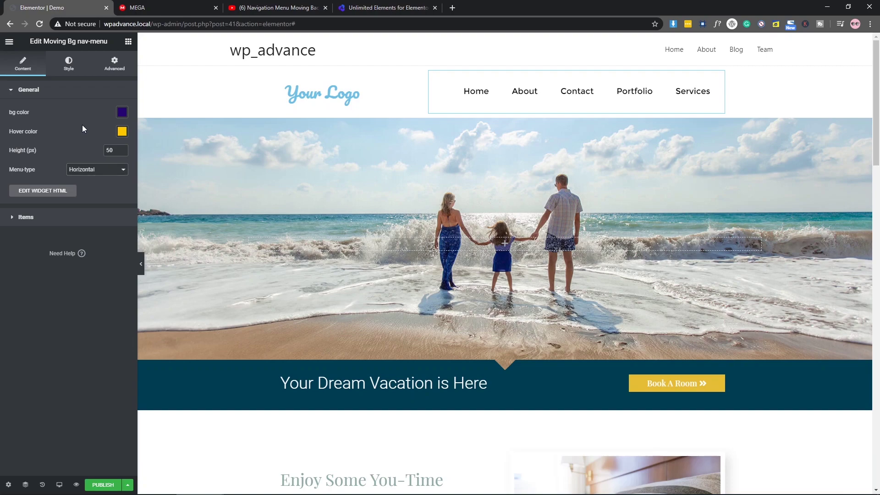
{"action": "left_click", "coordinate": [69, 67]}
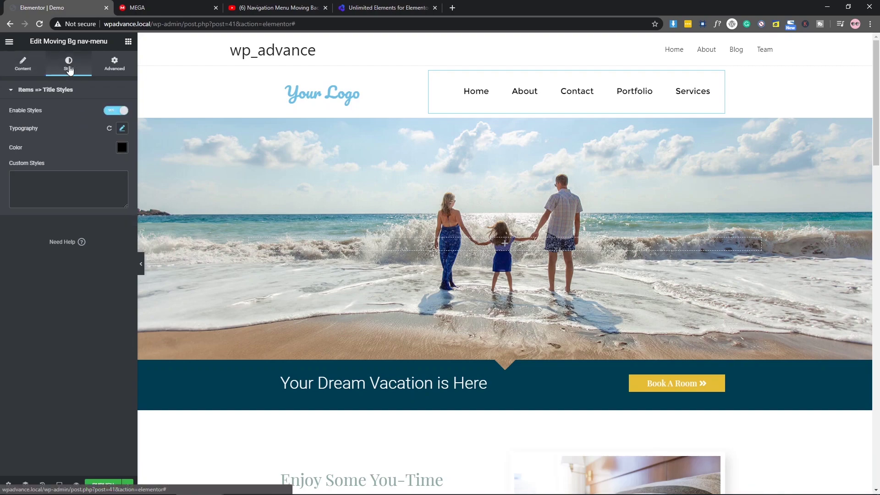
{"action": "left_click", "coordinate": [122, 128]}
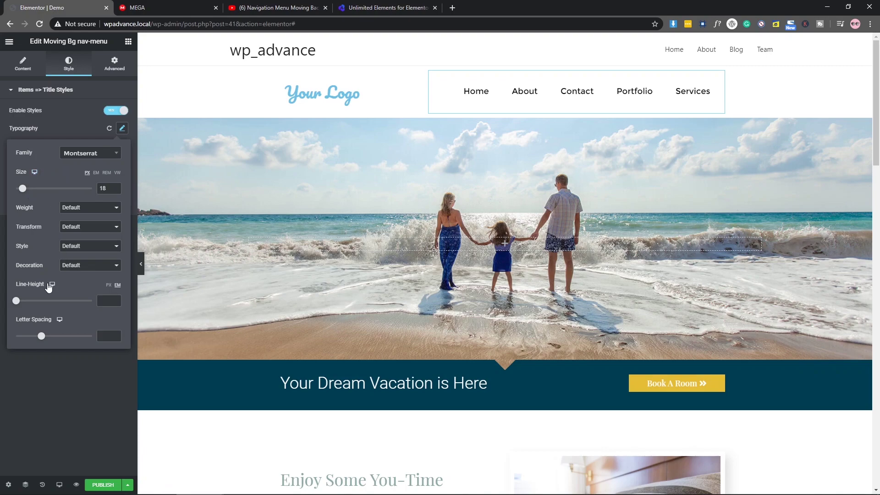
{"action": "left_click", "coordinate": [67, 127]}
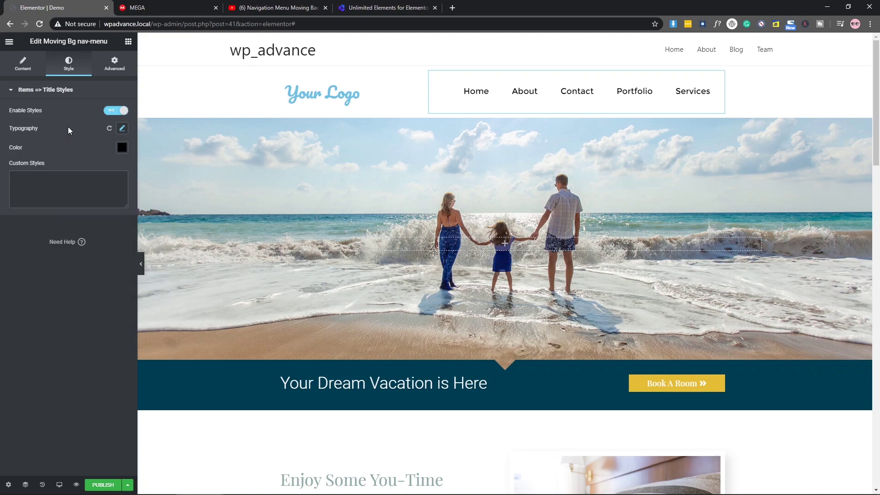
{"action": "left_click", "coordinate": [141, 268]}
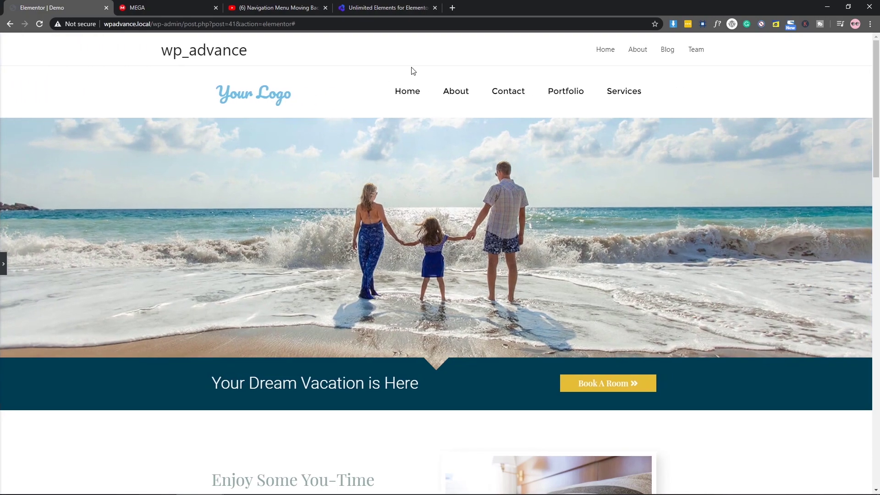